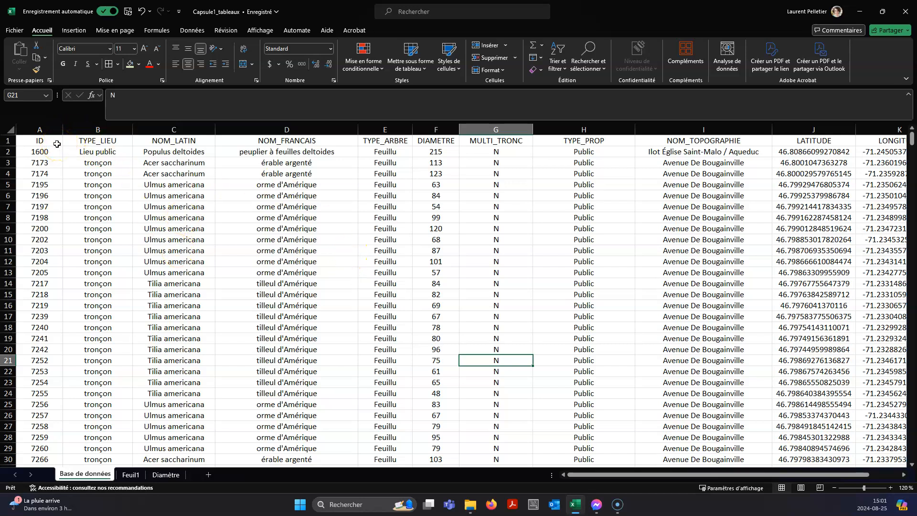
Examine the TYPE_ARBRE and DIAMETRE columns of the Base de données sheet.
left_click(256, 189)
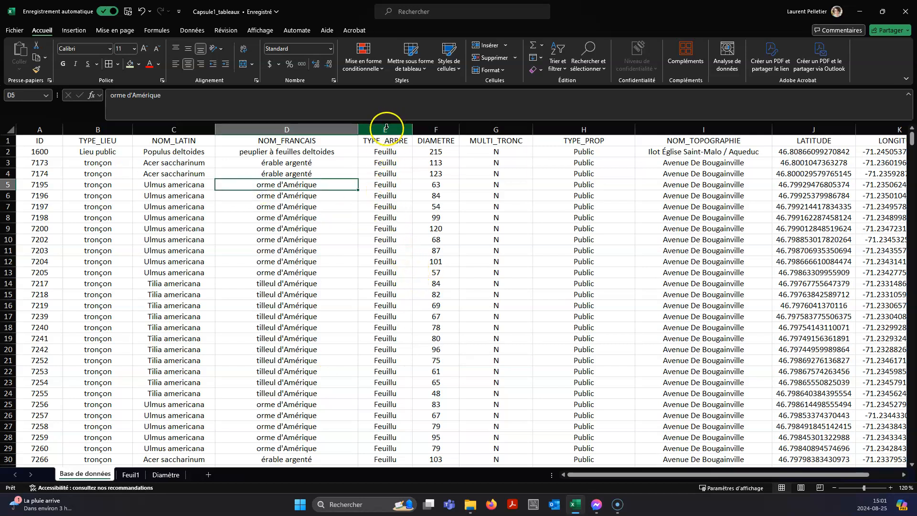
left_click(372, 215)
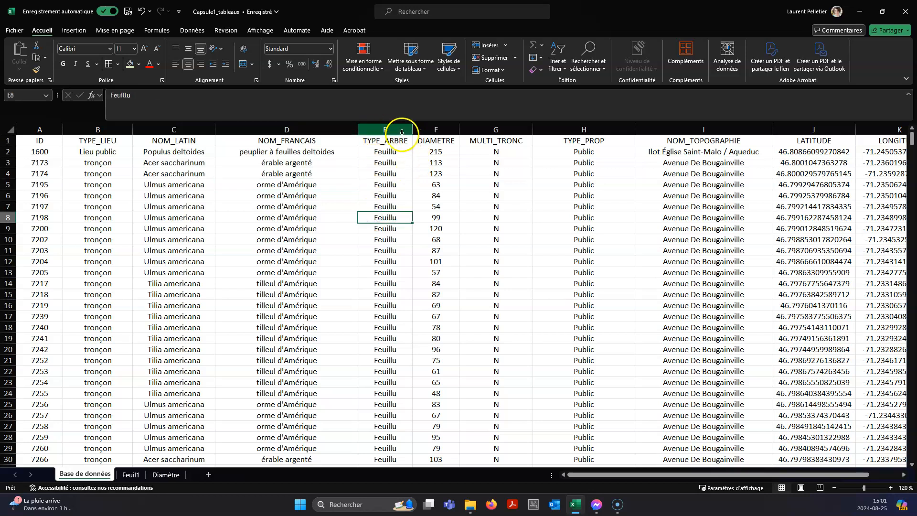
left_click(398, 130)
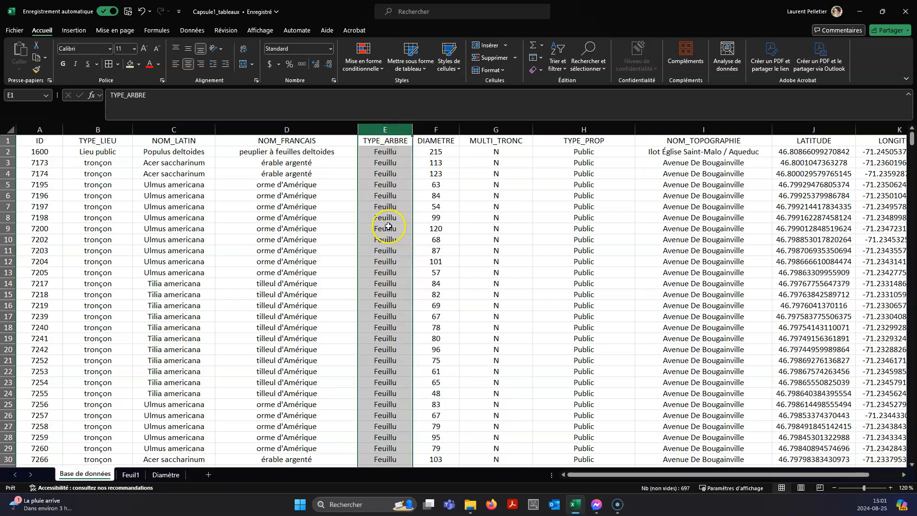
scroll(388, 226, "down", 6)
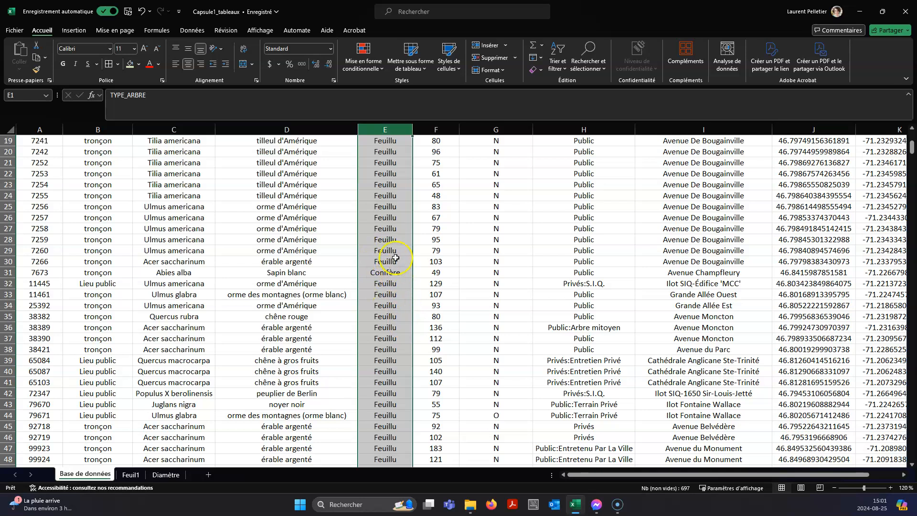
left_click(383, 253)
scroll(388, 253, "up", 6)
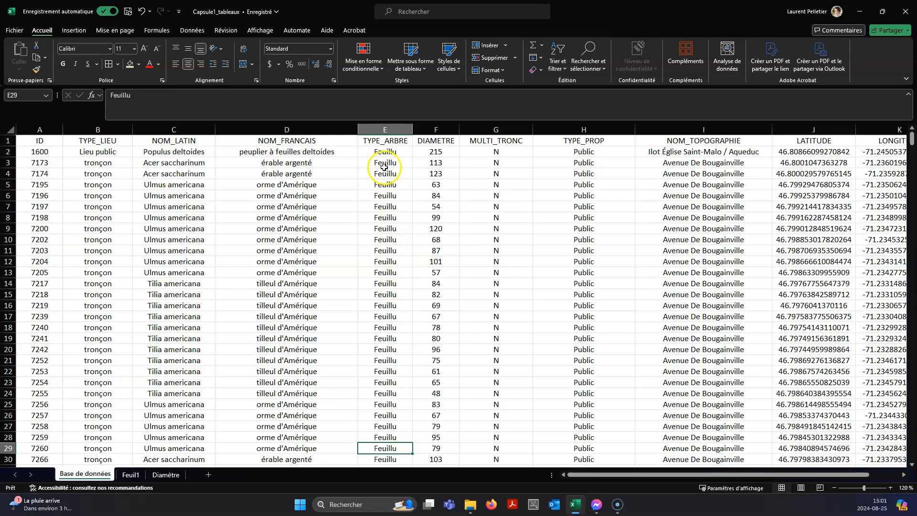
left_click(385, 164)
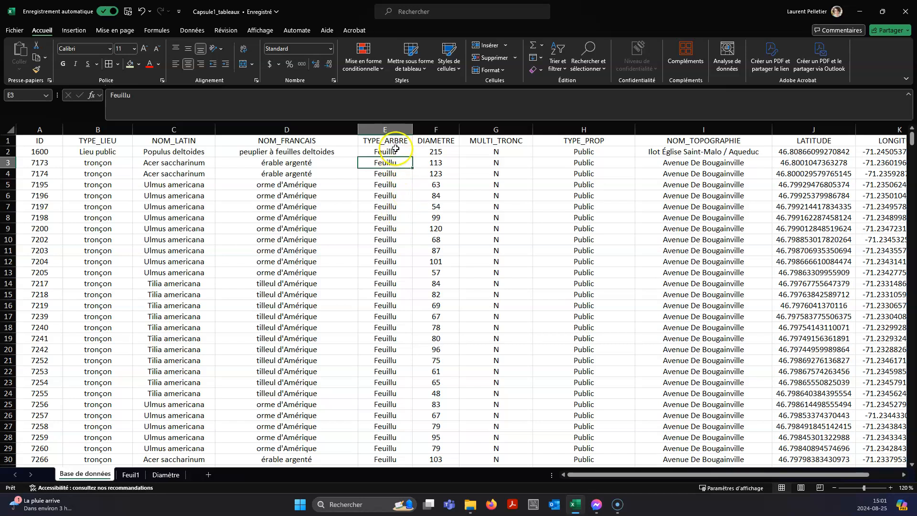
left_click(395, 130)
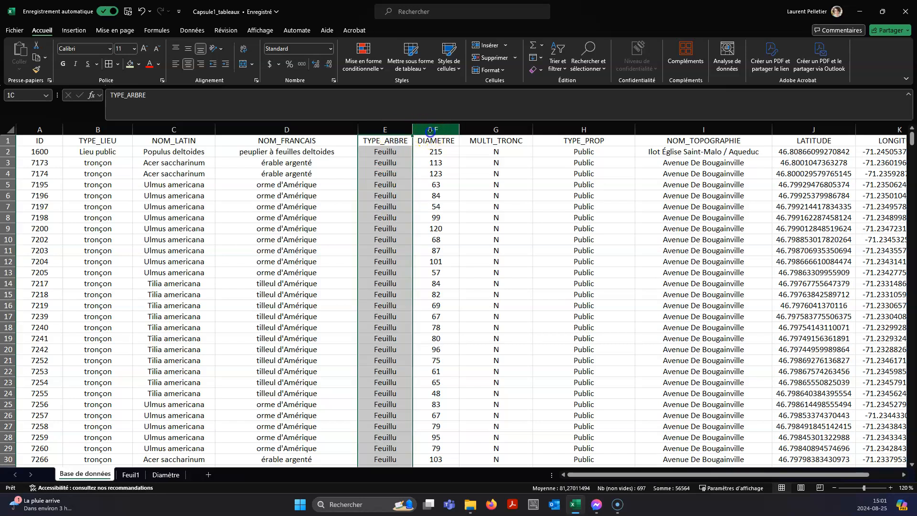
left_click(420, 130)
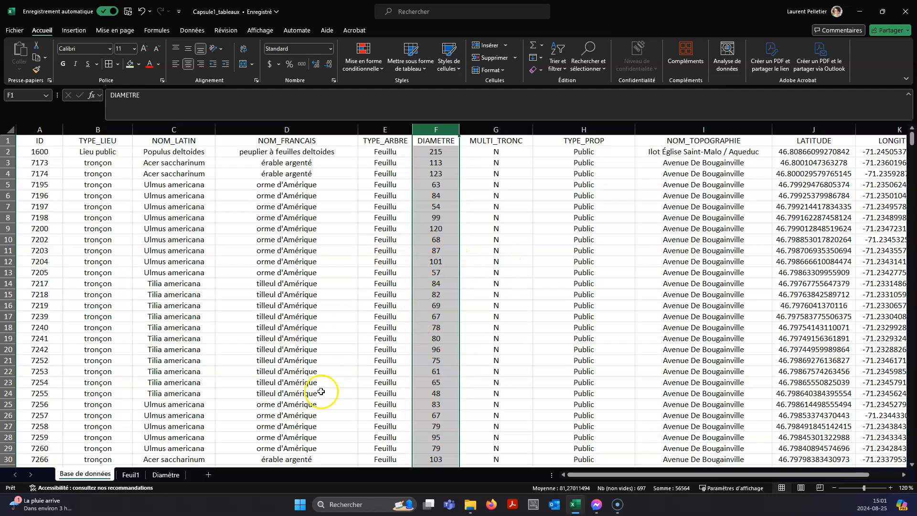
left_click(394, 217)
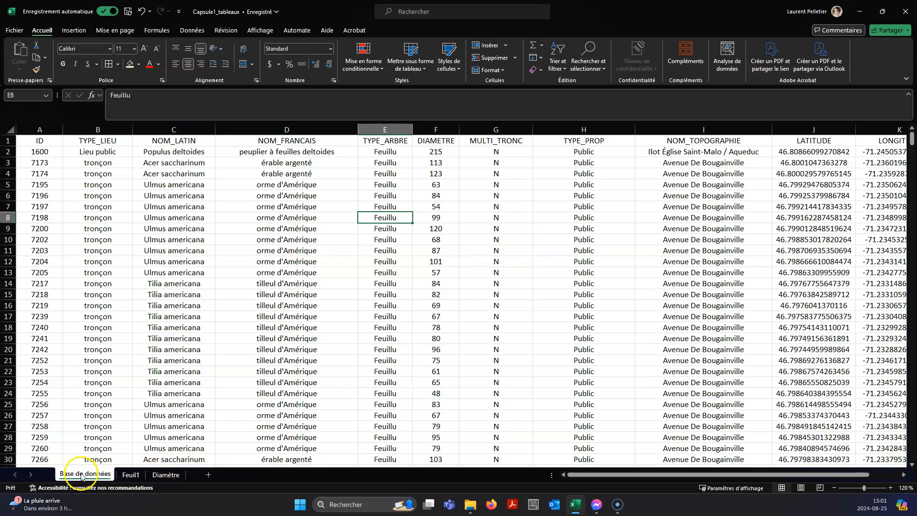
Rename the Feuil1 sheet to "Type d'arbre".
left_click(133, 475)
double_click(135, 475)
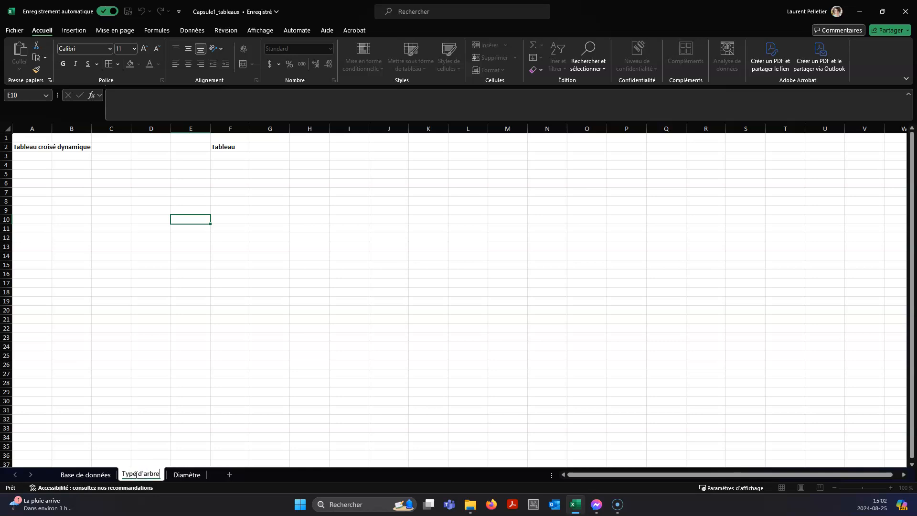
type("Type d'arbre")
key("Return")
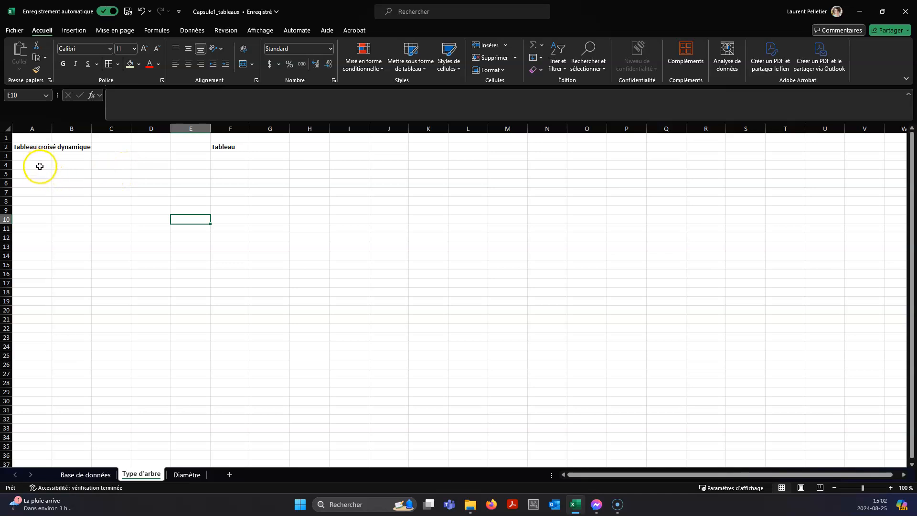
Insert a pivot table at cell A4 of the Type d'arbre sheet, using range A1:K697 of Base de données as its source.
left_click(31, 146)
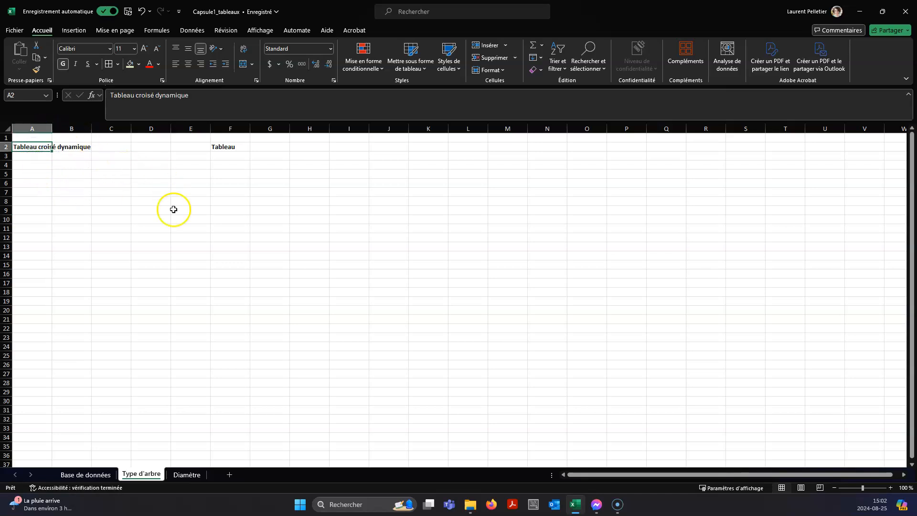
left_click(891, 488)
left_click(890, 487)
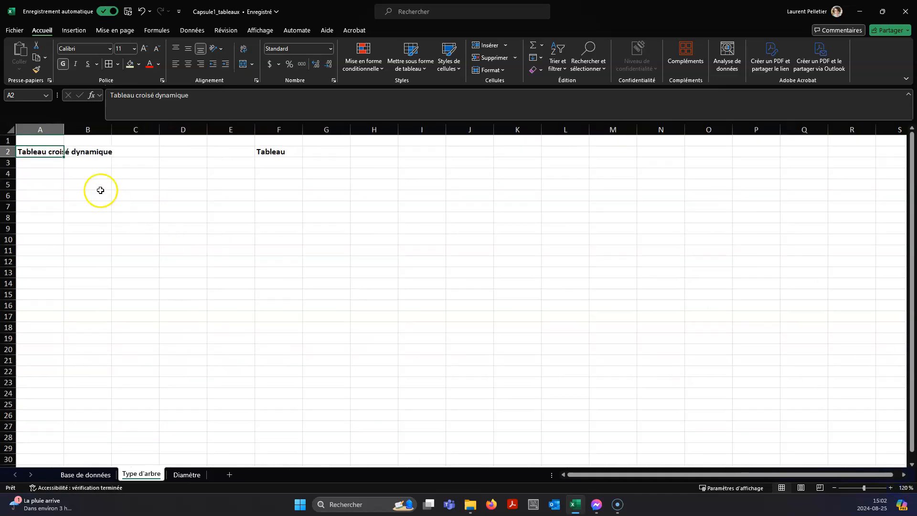
left_click(41, 164)
left_click(49, 173)
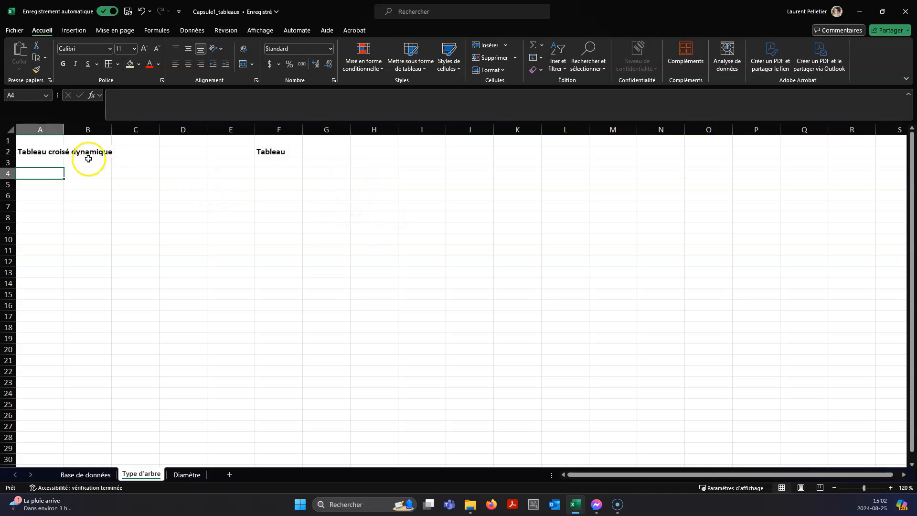
left_click(77, 34)
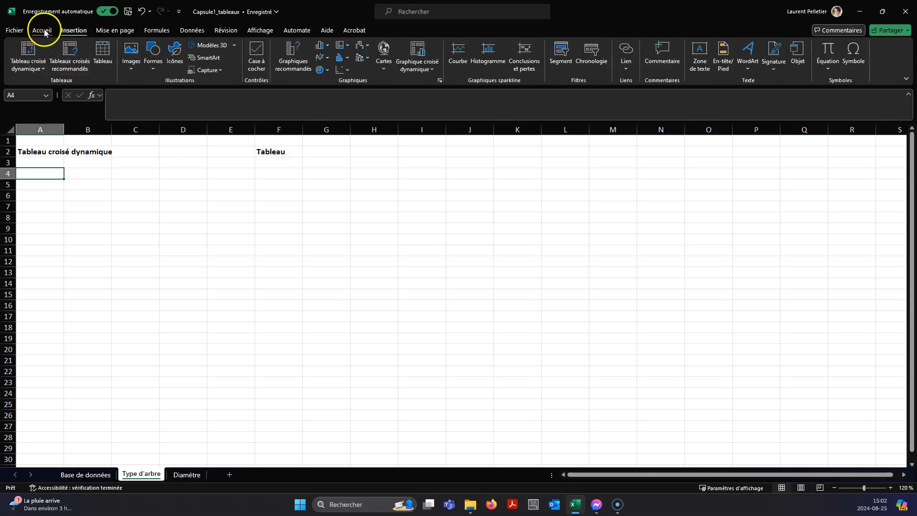
left_click(30, 48)
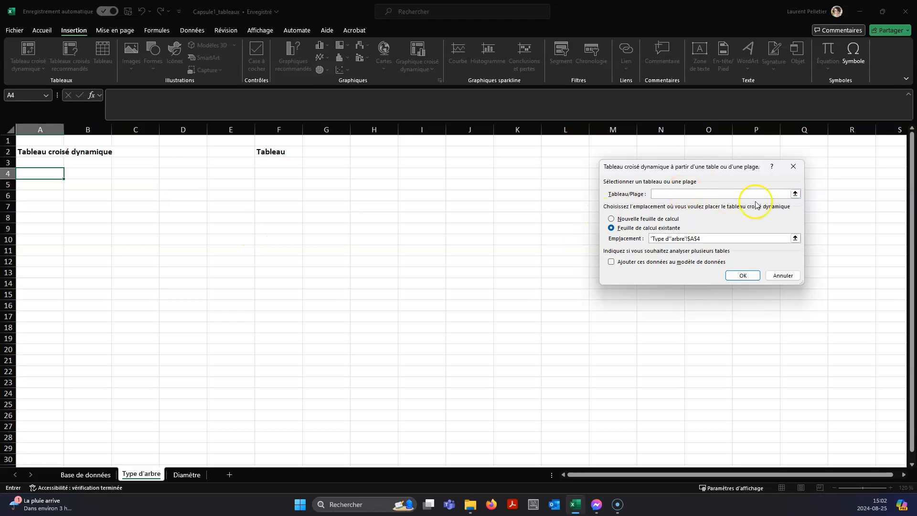
left_click(795, 195)
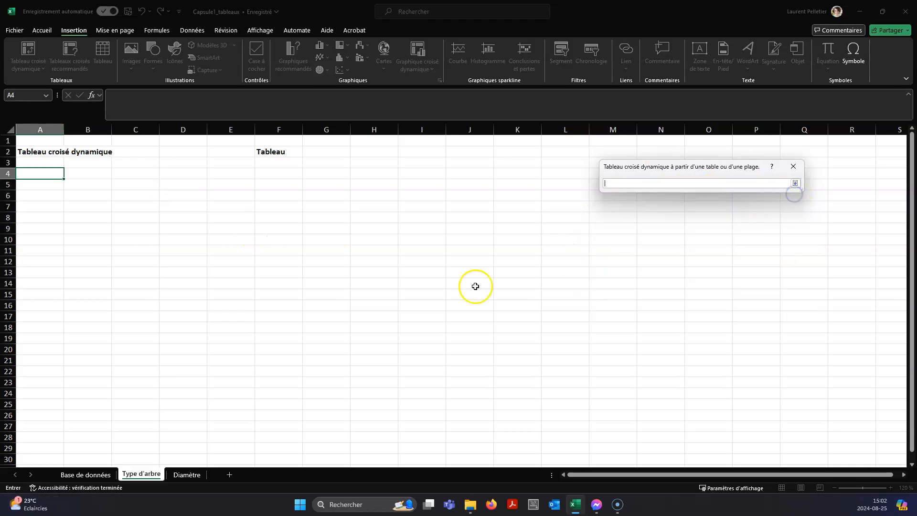
left_click(96, 476)
left_click(178, 364)
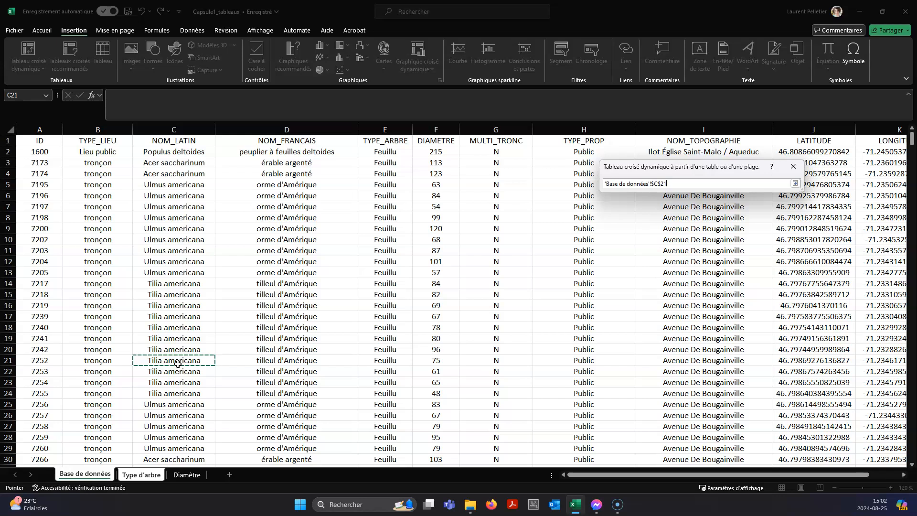
key("ctrl+a")
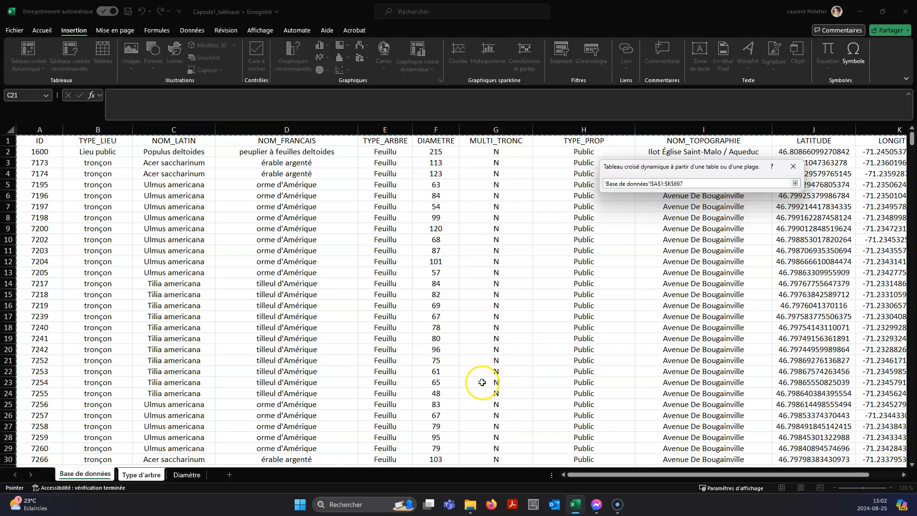
left_click(797, 185)
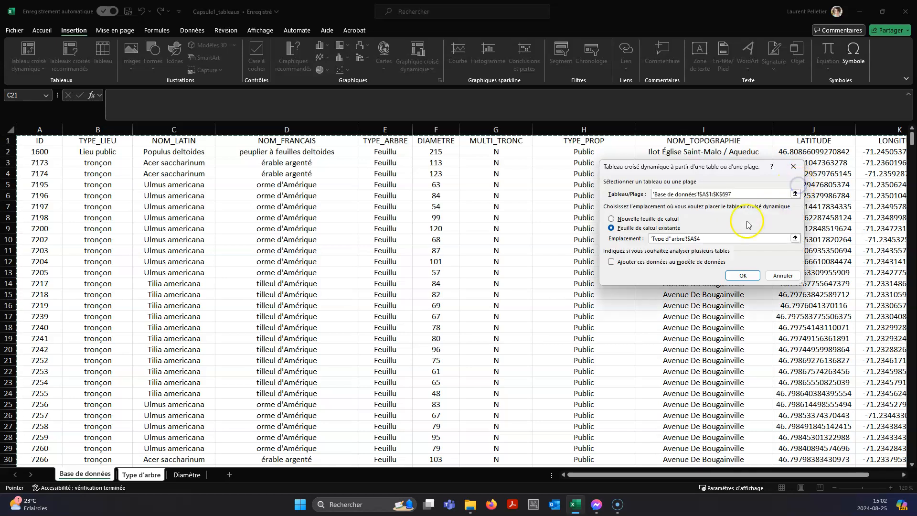
left_click(742, 276)
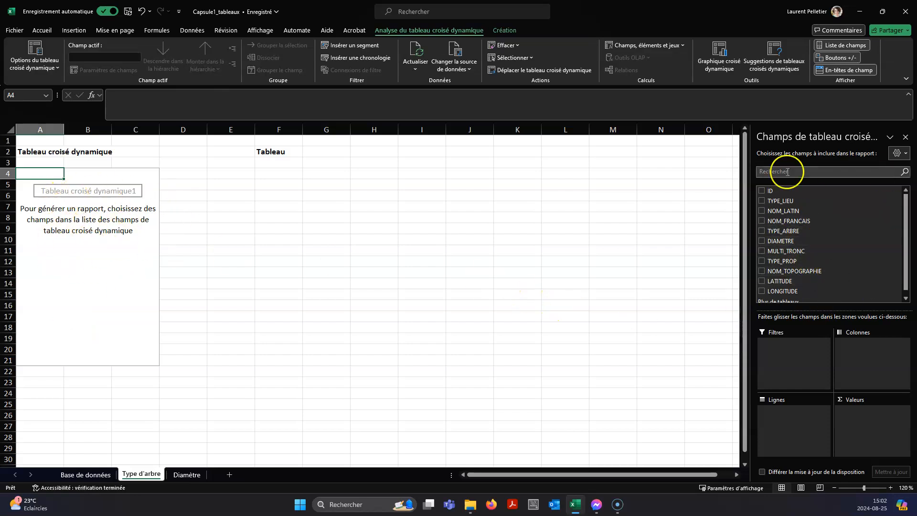
Add TYPE_ARBRE to both the rows and the values of the pivot table to count trees by type.
left_click_drag(750, 195, 666, 207)
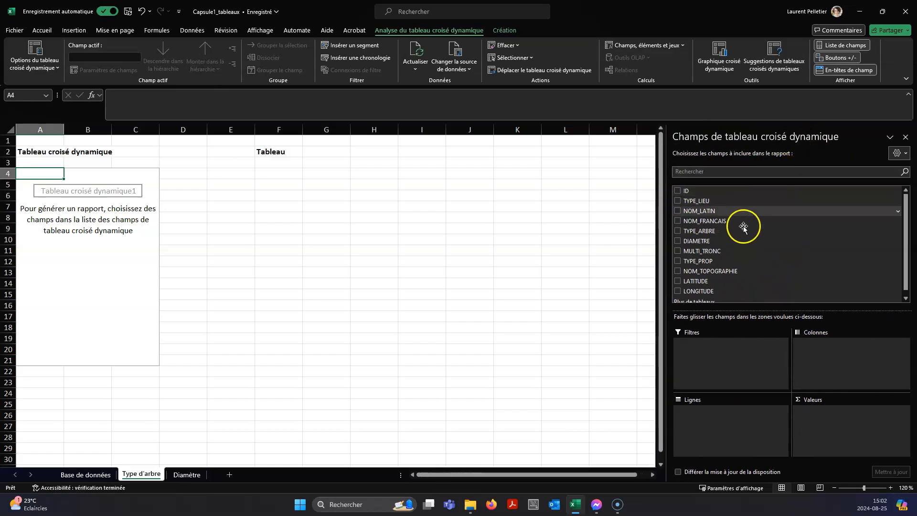
scroll(760, 242, "down", 1)
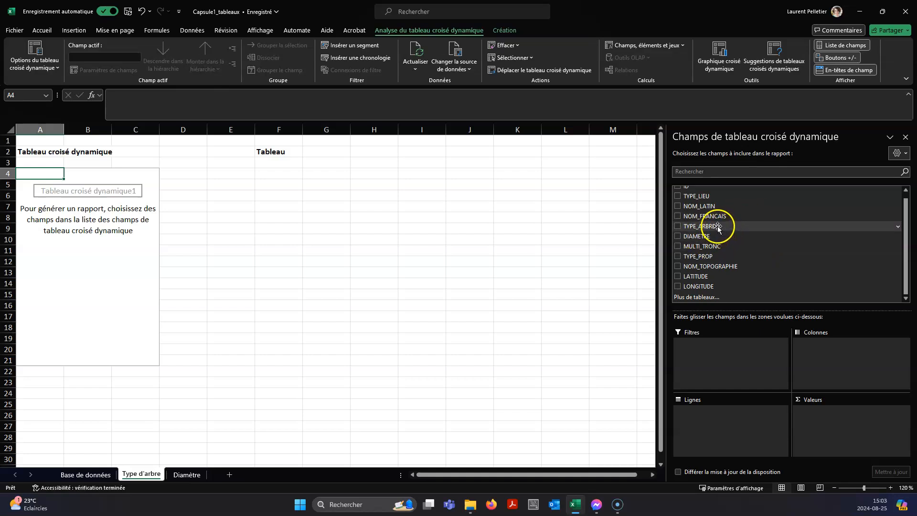
left_click_drag(718, 228, 735, 435)
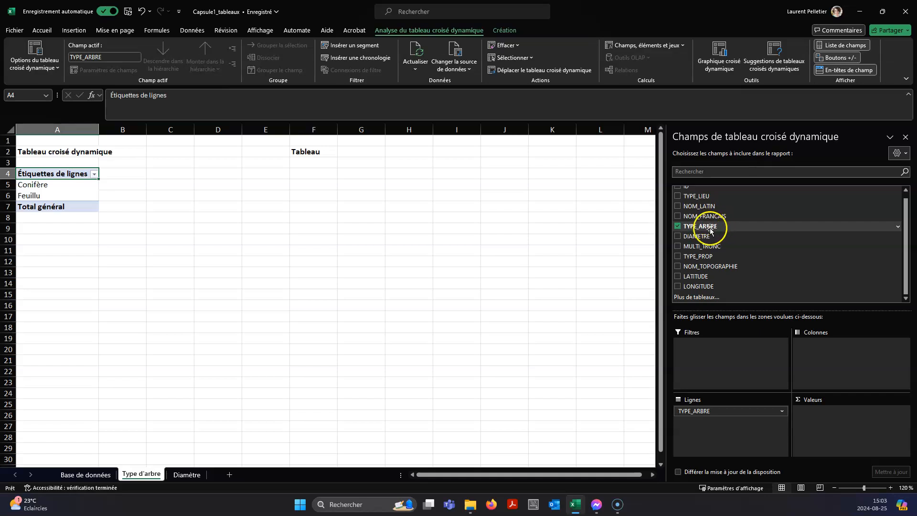
left_click_drag(711, 226, 845, 428)
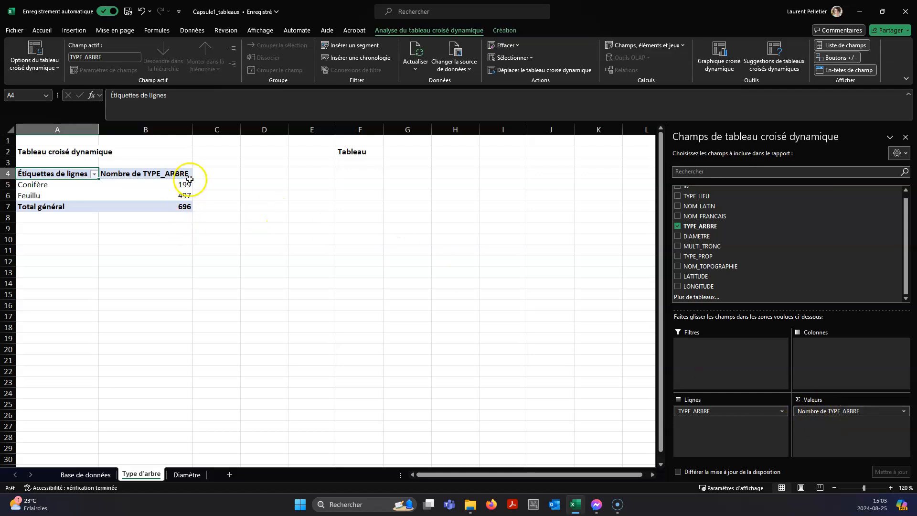
Review the pivot table's headers, its counts for Conifère and Feuillu, and the grand total.
left_click(203, 237)
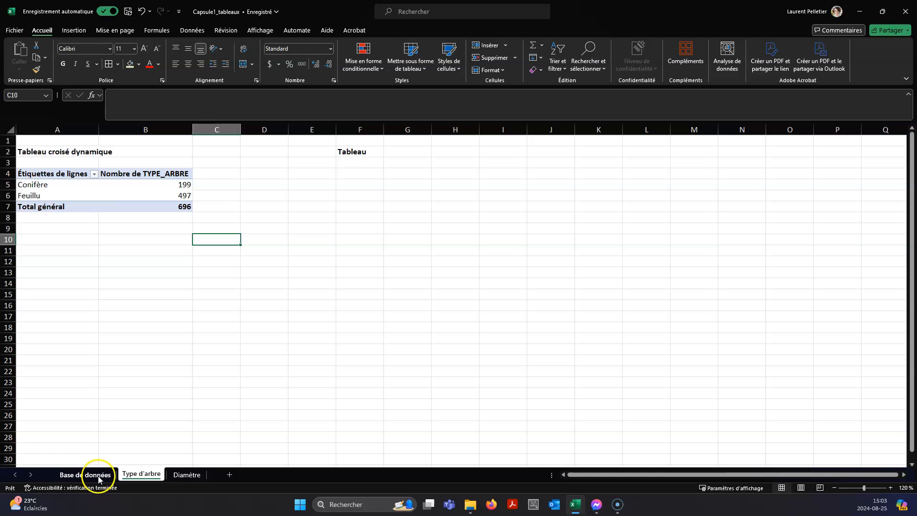
left_click(180, 184)
left_click(182, 197)
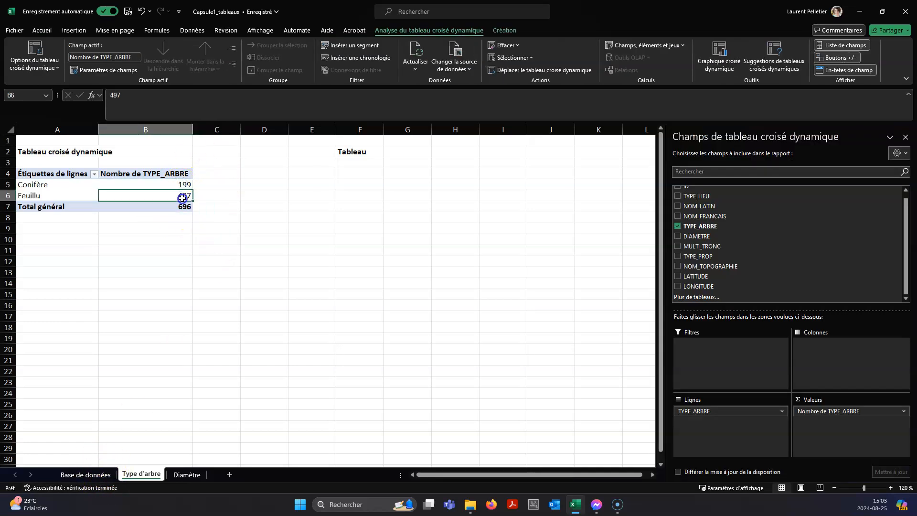
left_click(179, 184)
left_click(181, 196)
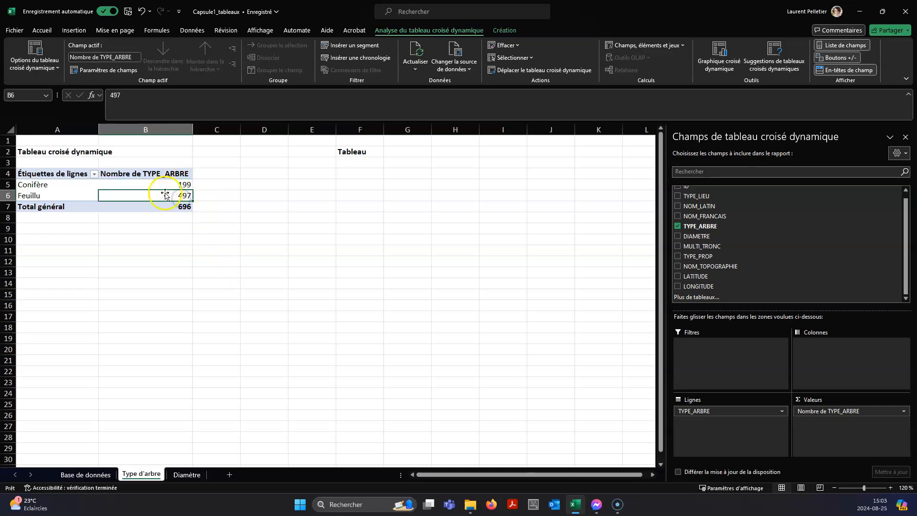
left_click(380, 305)
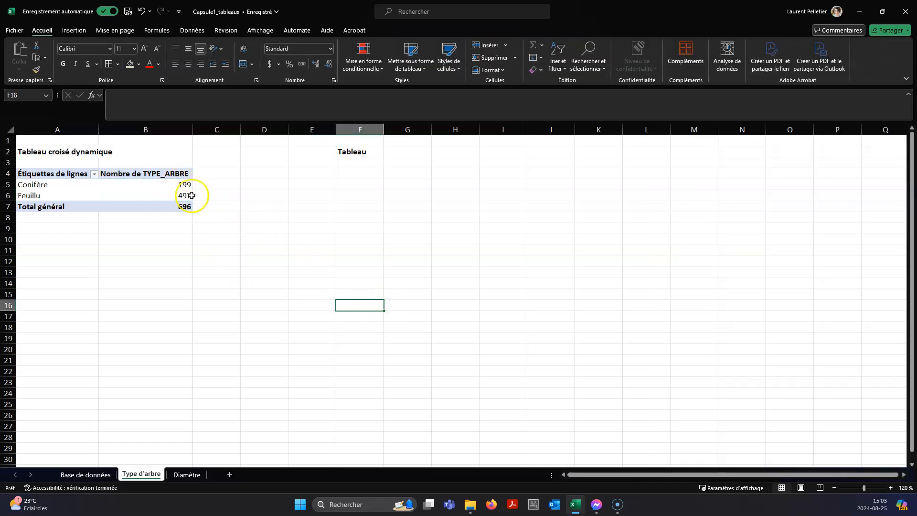
mouse_move(183, 210)
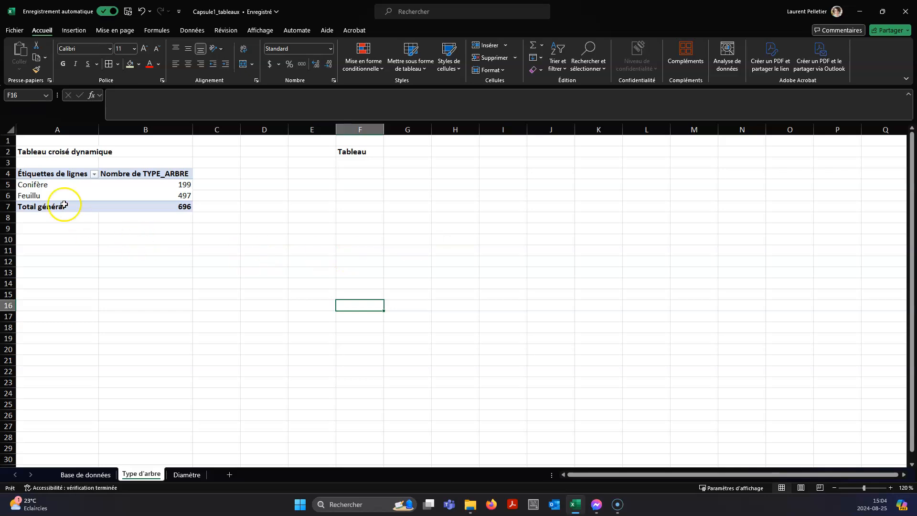
left_click(49, 174)
left_click(135, 173)
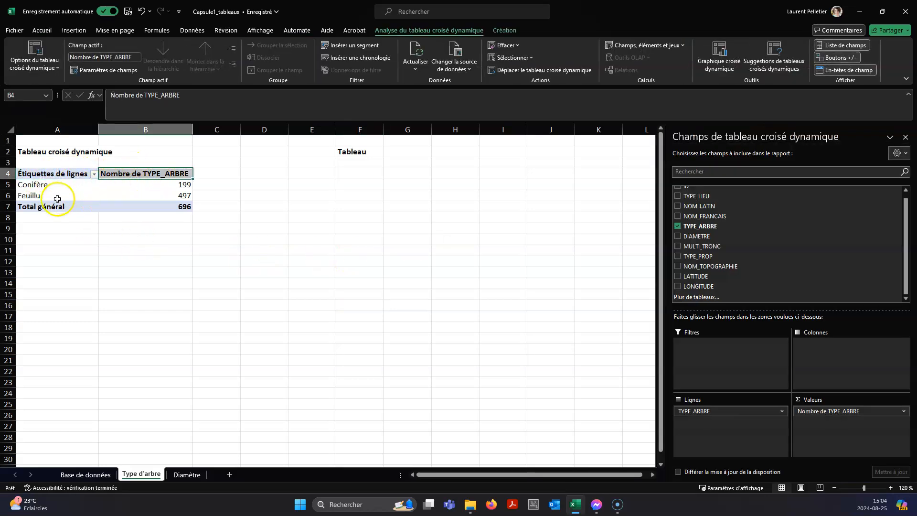
mouse_move(120, 206)
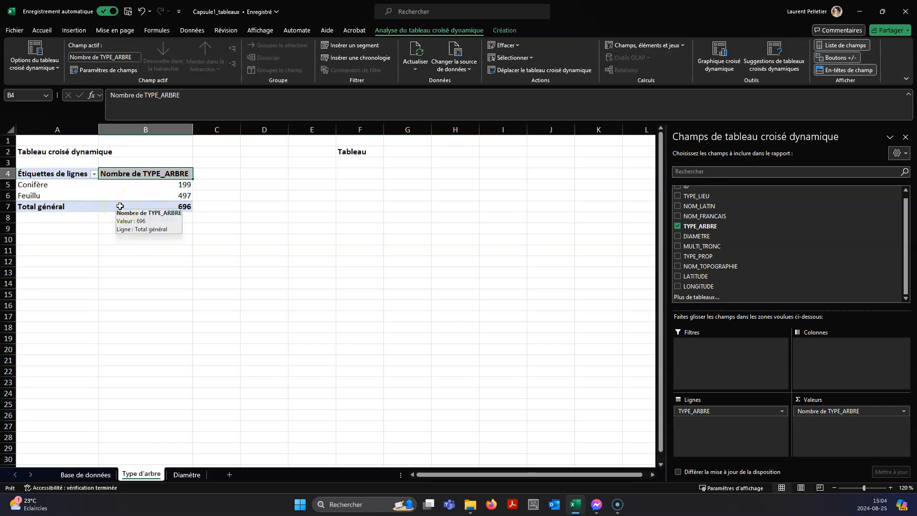
left_click(60, 282)
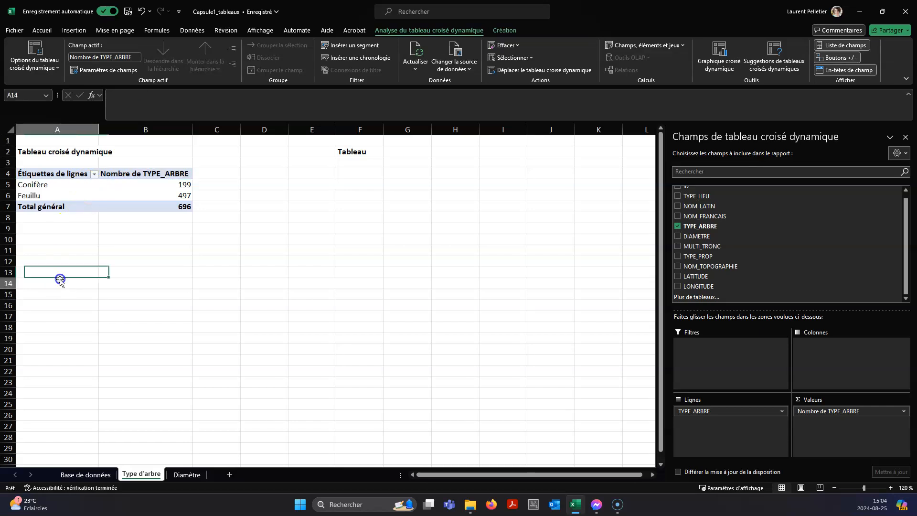
Copy the pivot table range A4:B7 and paste it as values only at F6 under the Tableau heading.
left_click_drag(49, 175, 145, 207)
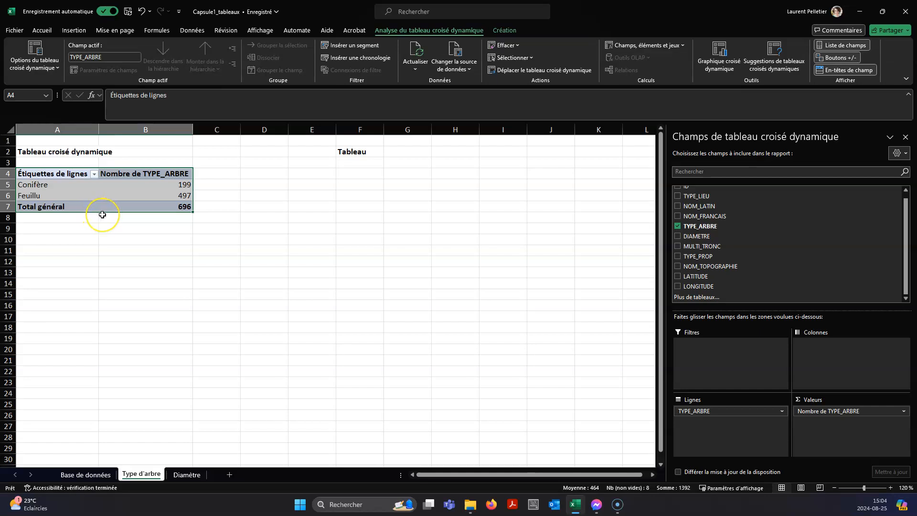
key("ctrl+c")
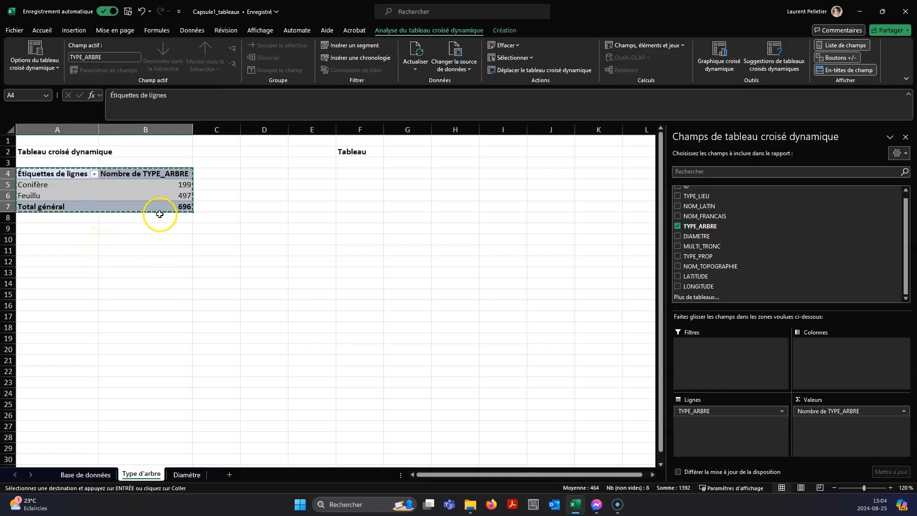
left_click(364, 196)
right_click(364, 195)
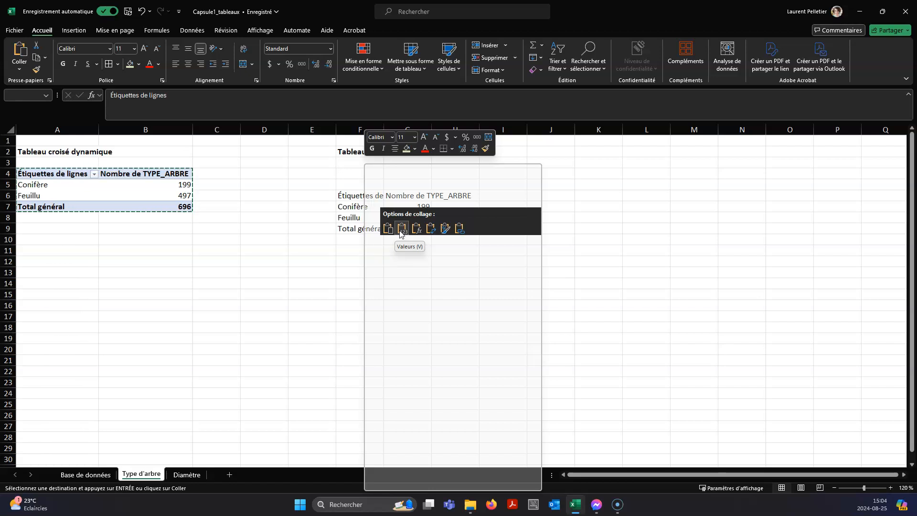
left_click(401, 234)
left_click(568, 261)
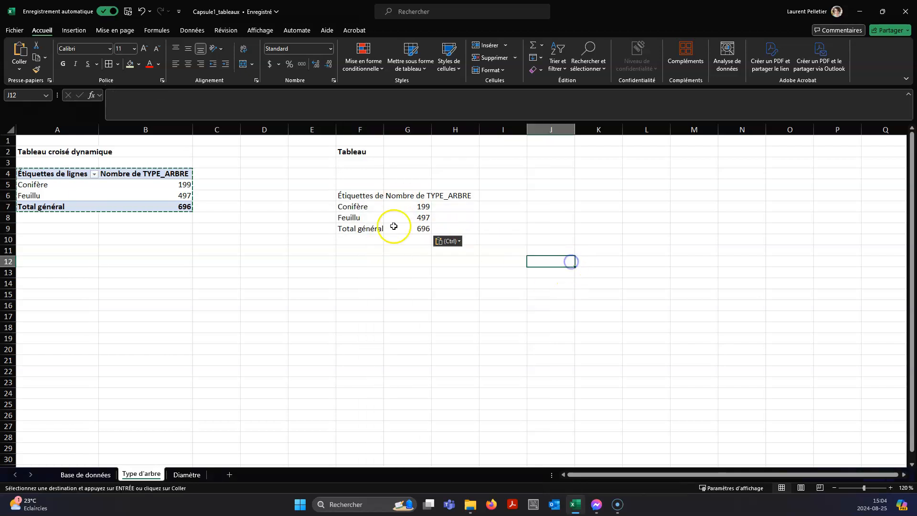
Examine the column headers and row labels of the pasted values table.
left_click_drag(384, 125, 452, 125)
left_click(377, 195)
left_click(410, 195)
left_click(388, 195)
left_click(369, 231)
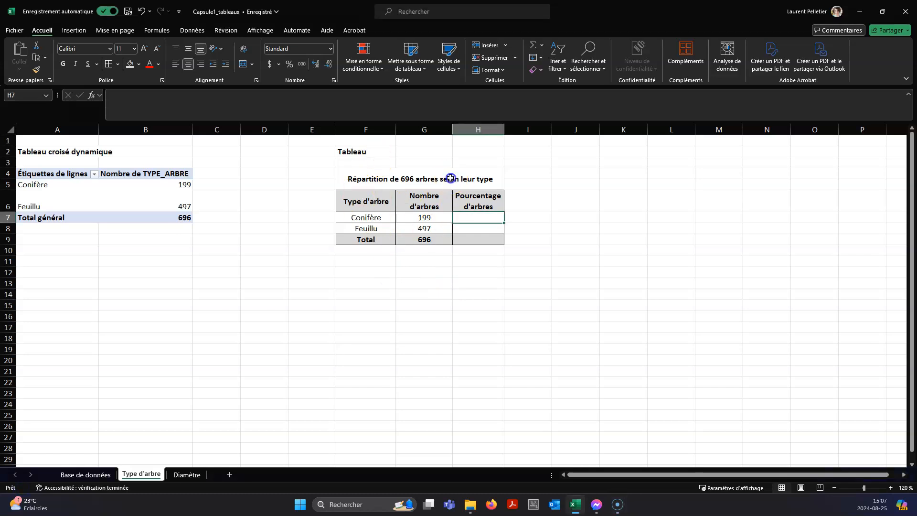
Review the formatted table's title and its headings for tree type, number of trees and percentage of trees.
left_click(451, 178)
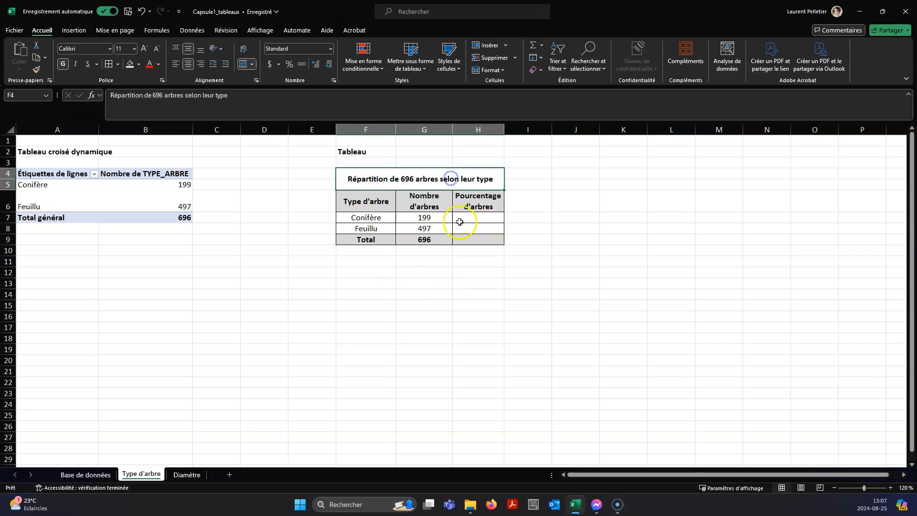
left_click(389, 207)
left_click(447, 205)
left_click(491, 198)
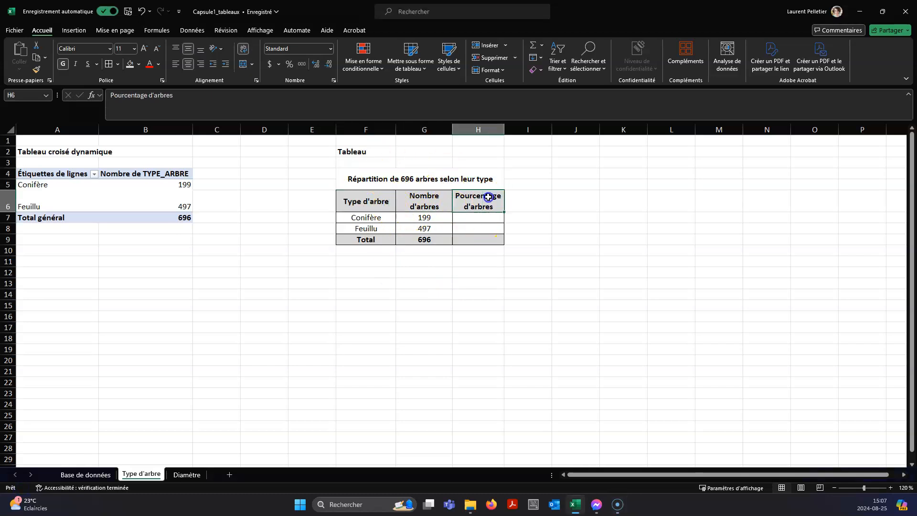
left_click(392, 208)
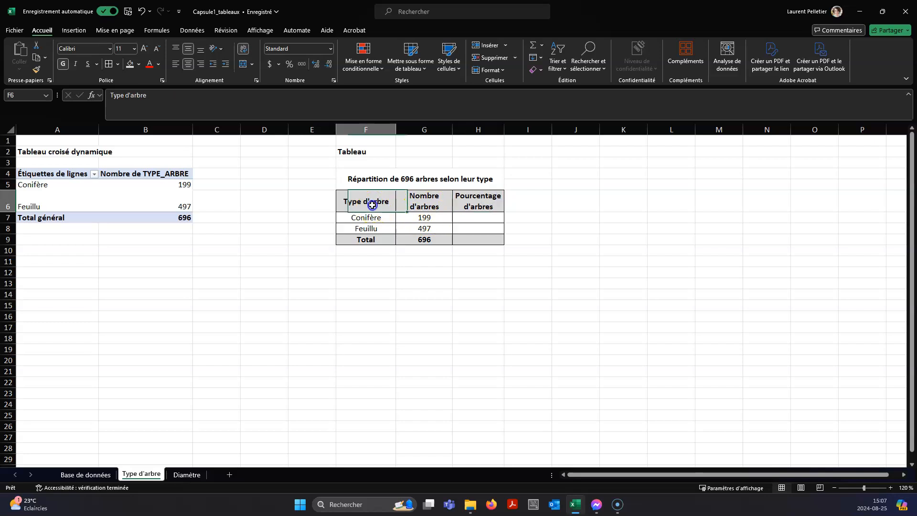
left_click(414, 203)
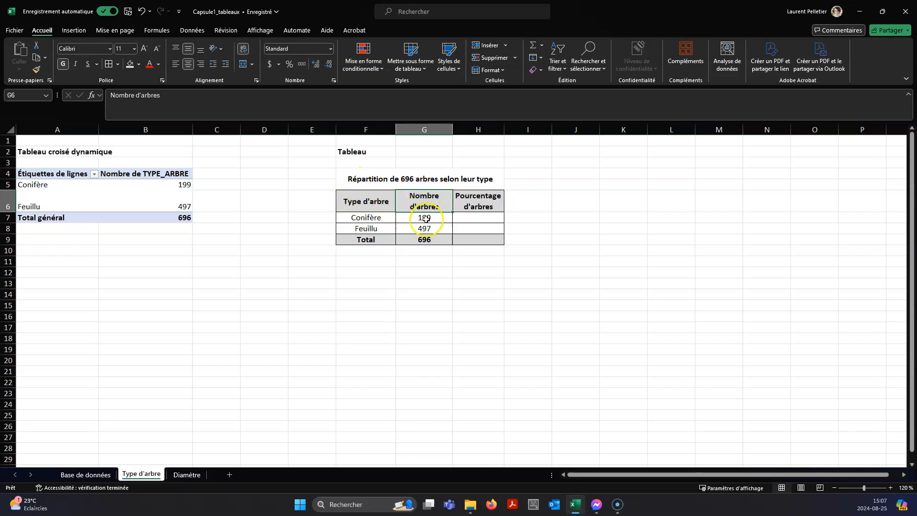
left_click(497, 197)
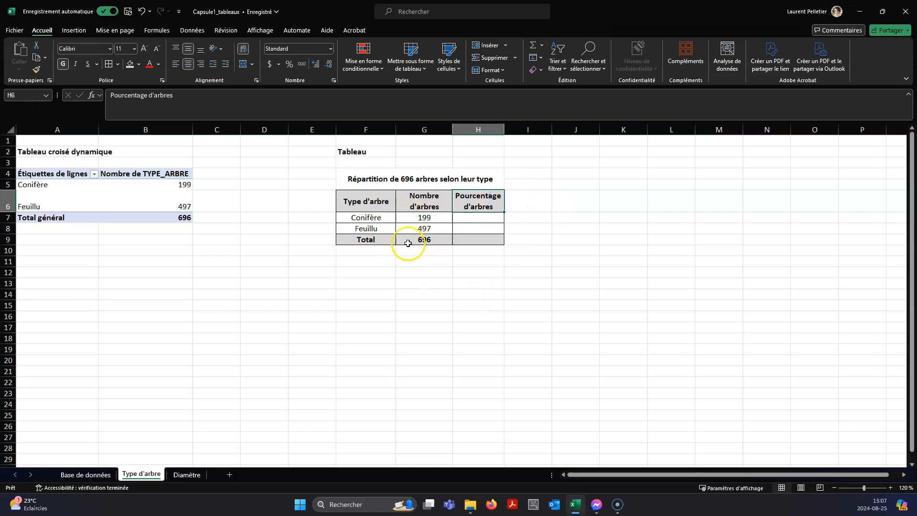
Enter the formula =G7/G$9 in H7 to calculate the percentage of Conifère trees.
left_click(467, 218)
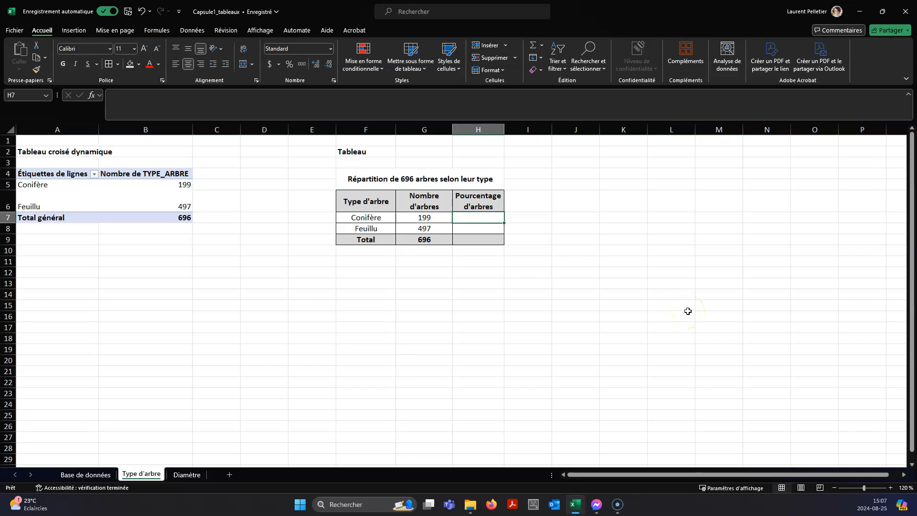
type("=")
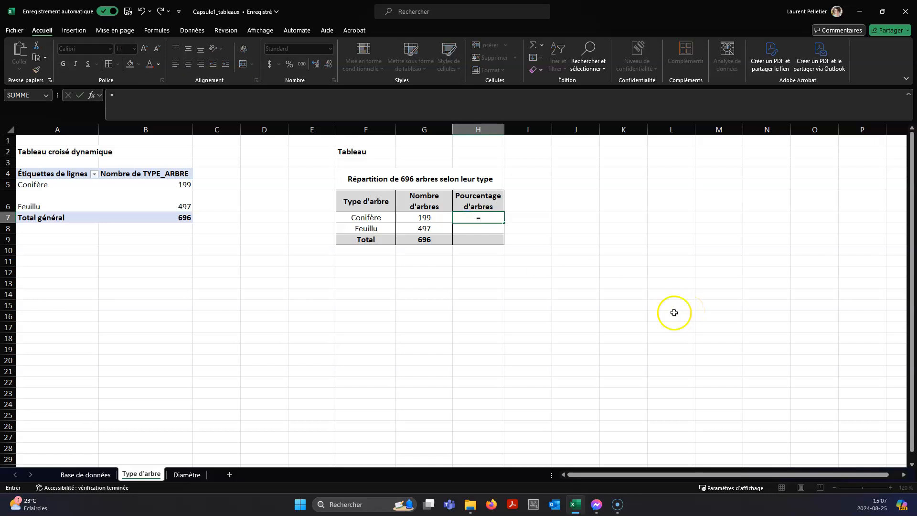
left_click(438, 218)
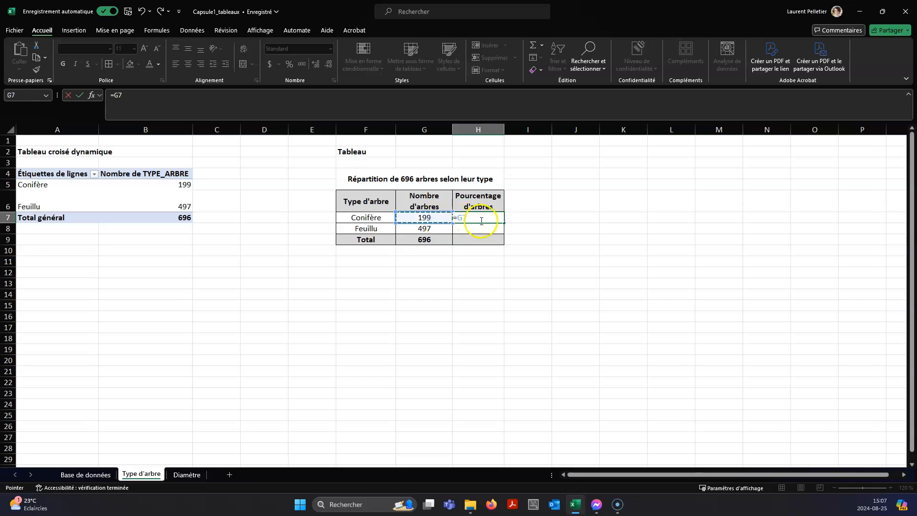
type("/")
left_click(424, 239)
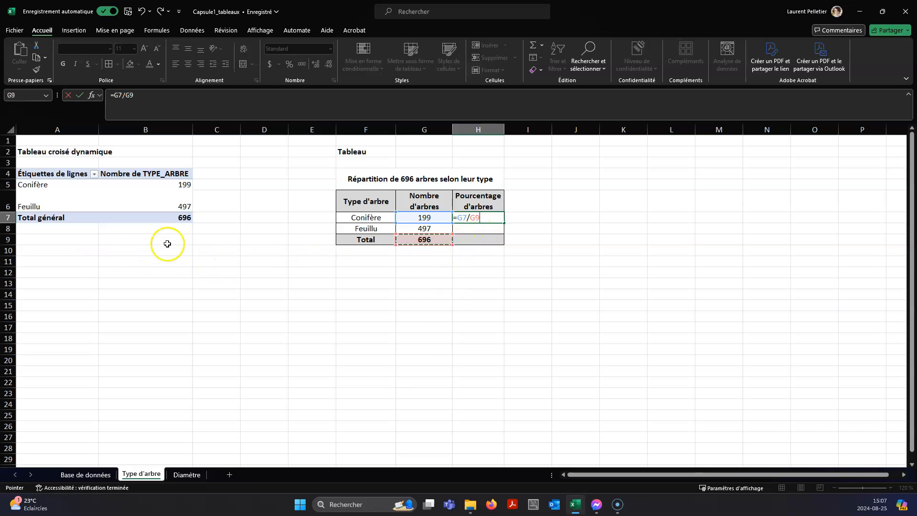
left_click(471, 217)
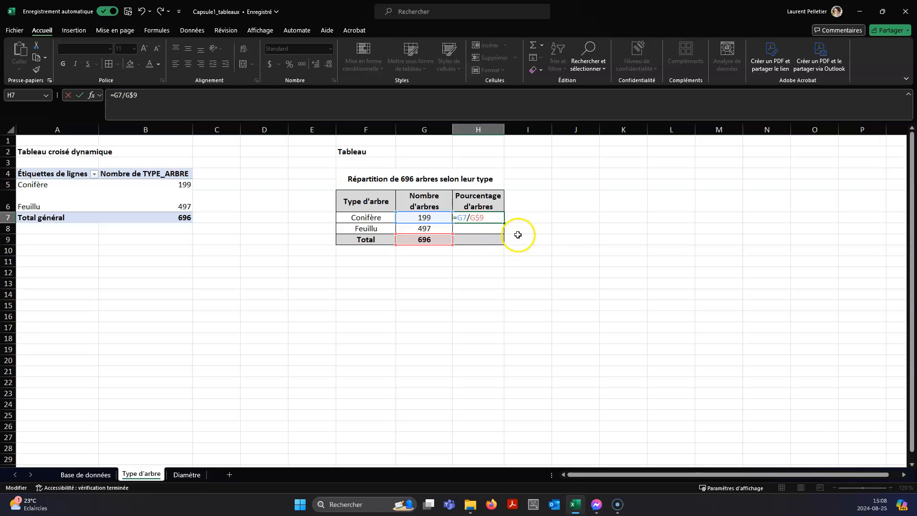
key("Return")
Fill the percentage formula from H7 down to H9 and format the three cells as percentages with one decimal.
left_click(497, 216)
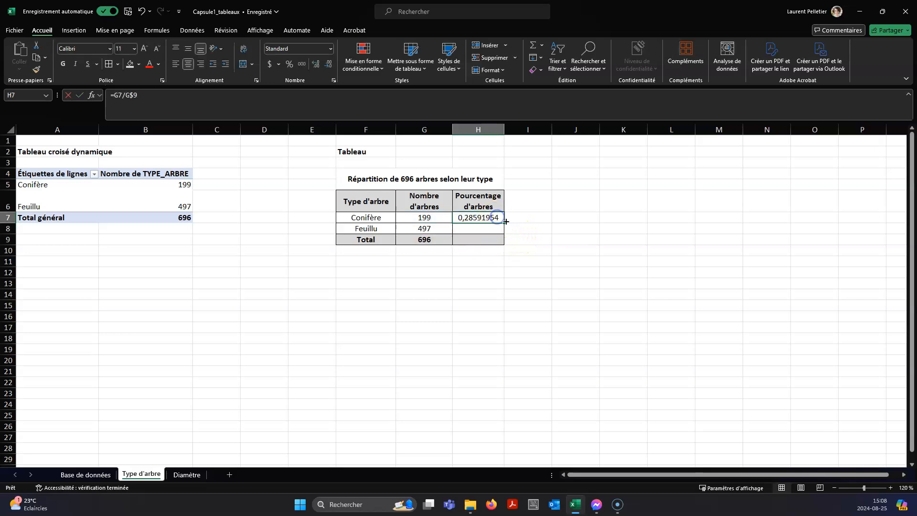
left_click_drag(505, 222, 499, 244)
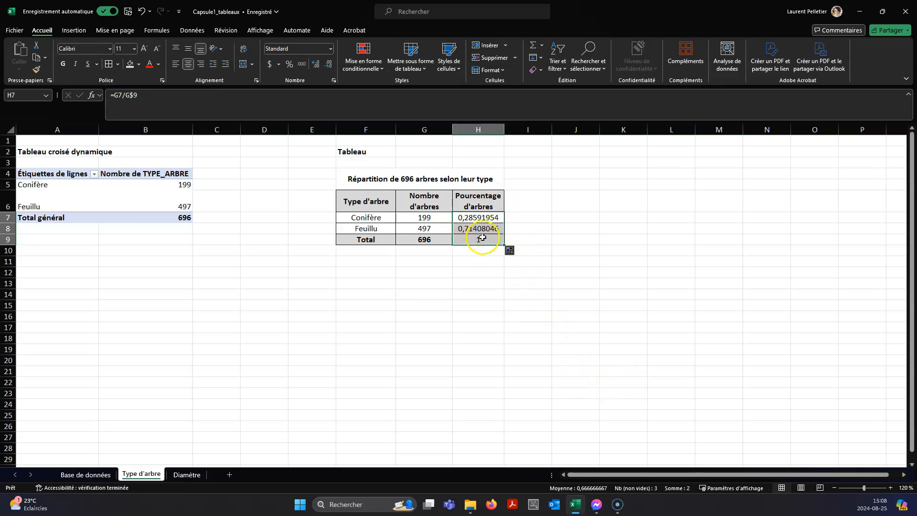
left_click(289, 63)
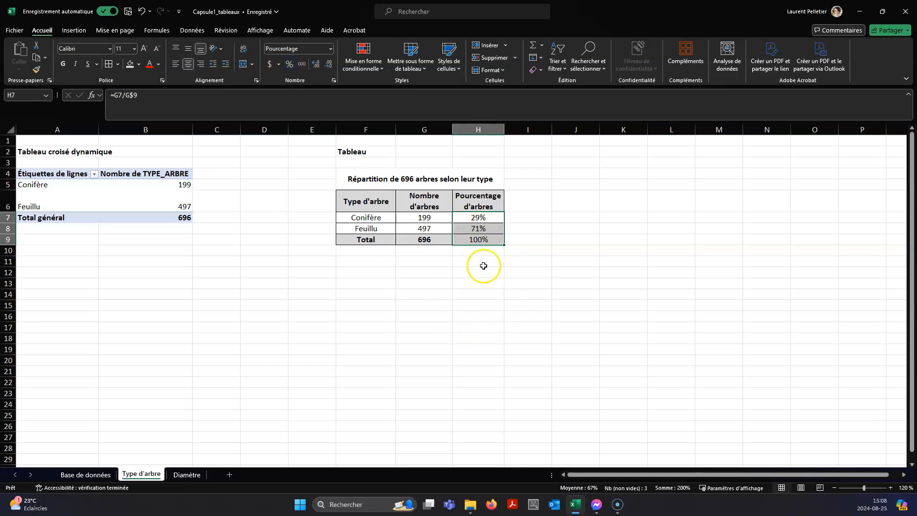
left_click(316, 65)
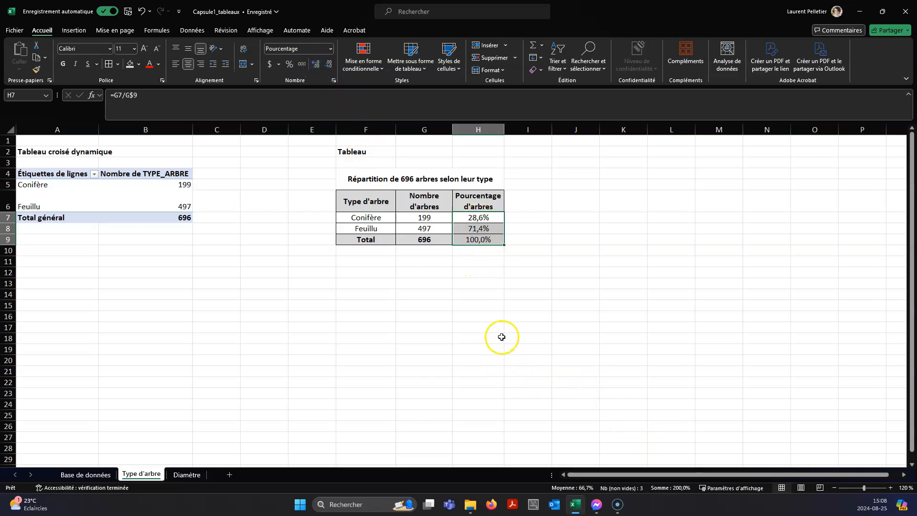
left_click(493, 317)
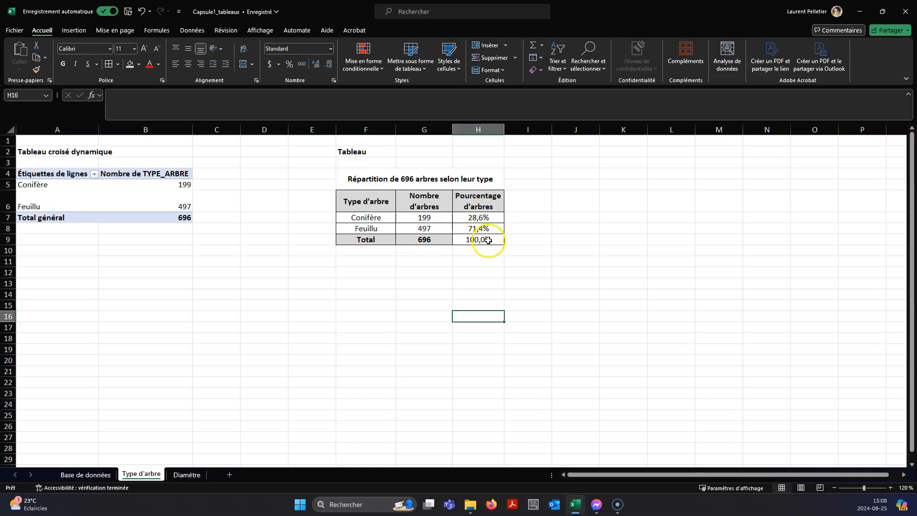
Give the total percentage cell H9 a grey fill and bold text to match the rest of the Total row.
left_click(488, 241)
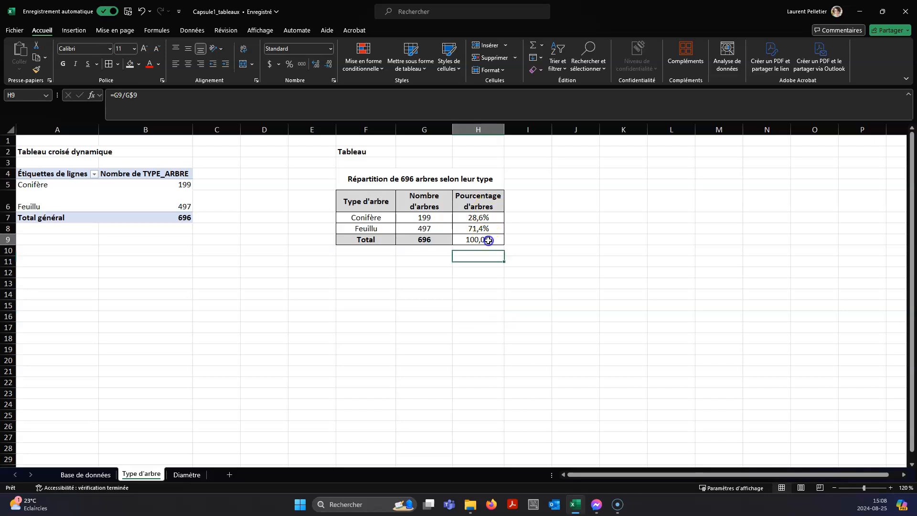
left_click(132, 66)
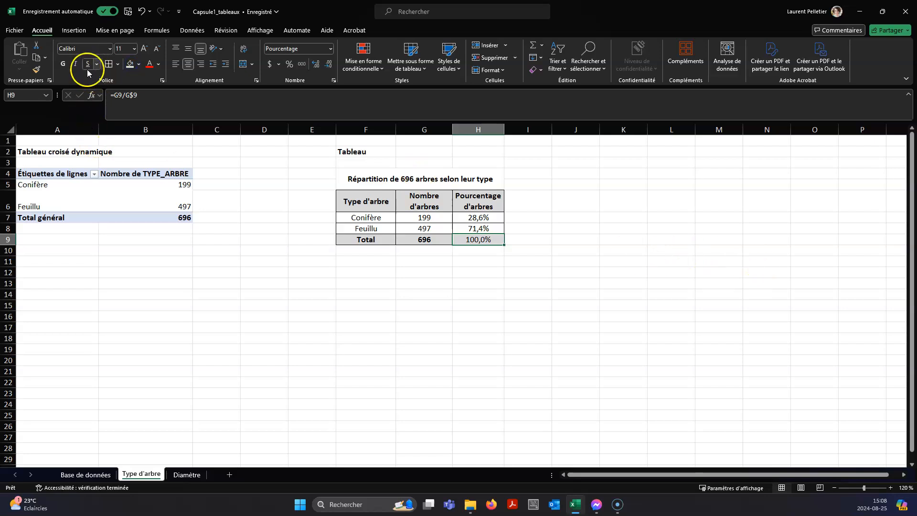
left_click(63, 64)
left_click(686, 250)
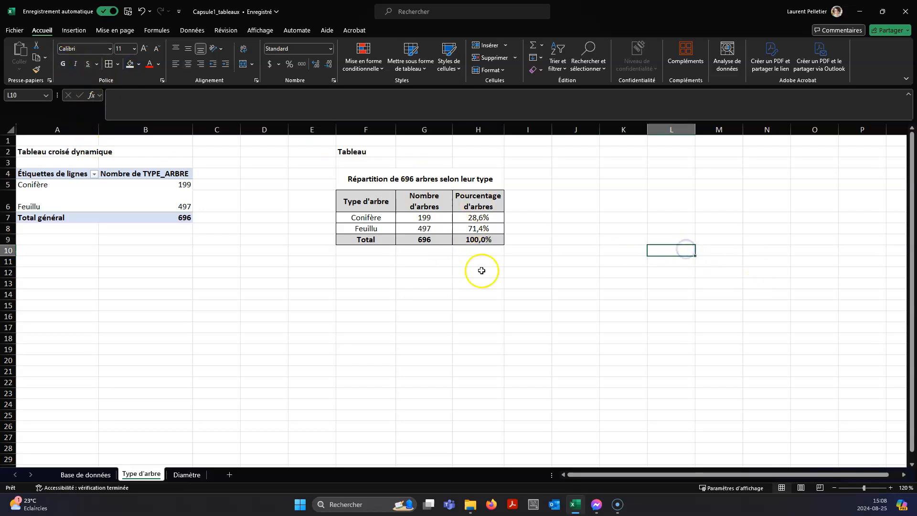
Add the note "Source: Ville de Québec" in cell F10 below the table.
left_click(371, 252)
type("SOur")
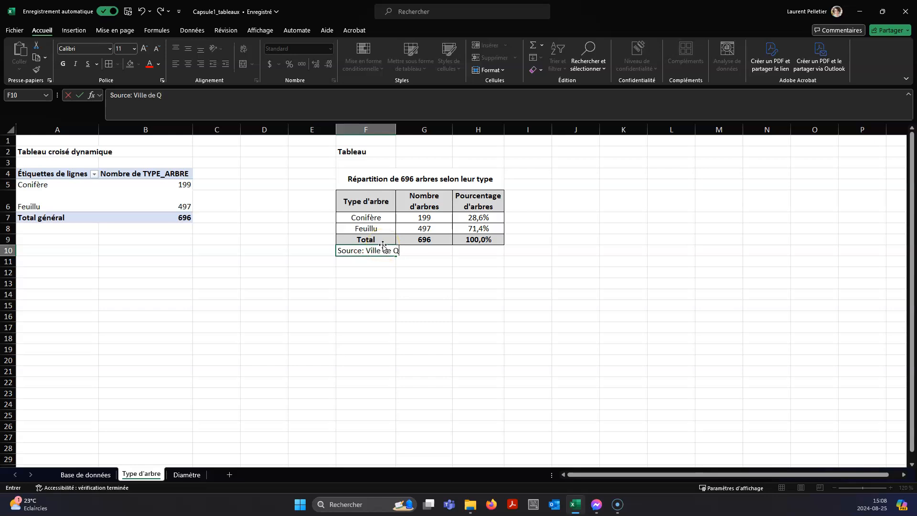
key("Return")
left_click(512, 294)
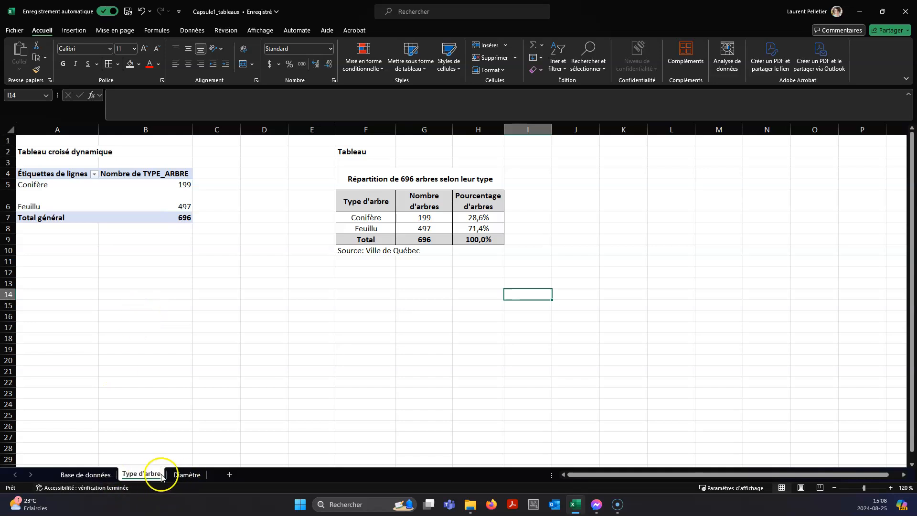
Create named ranges for all columns of the Base de données table, using only the top row as names.
left_click(89, 480)
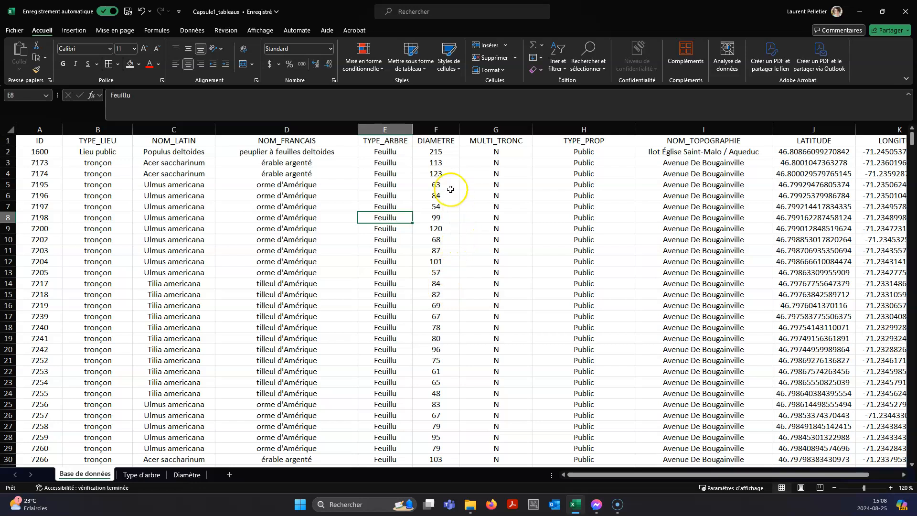
left_click(443, 129)
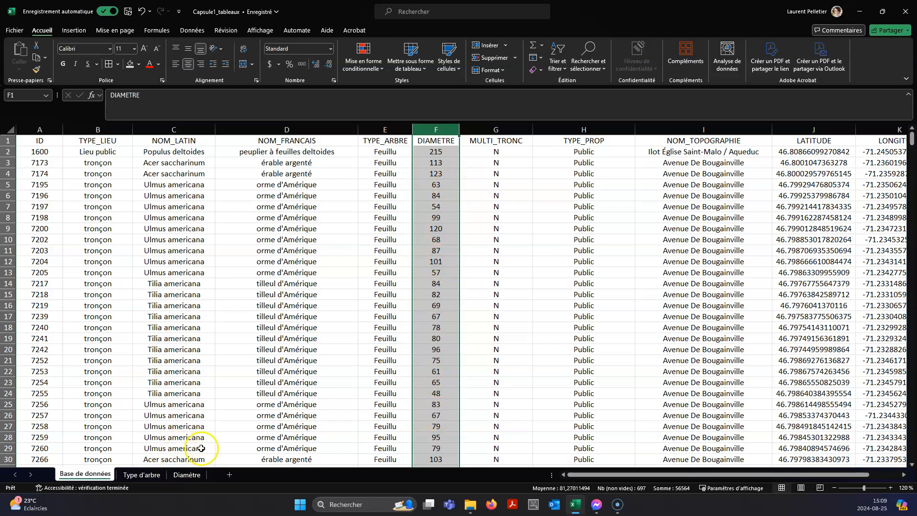
left_click(293, 271)
key("ctrl+a")
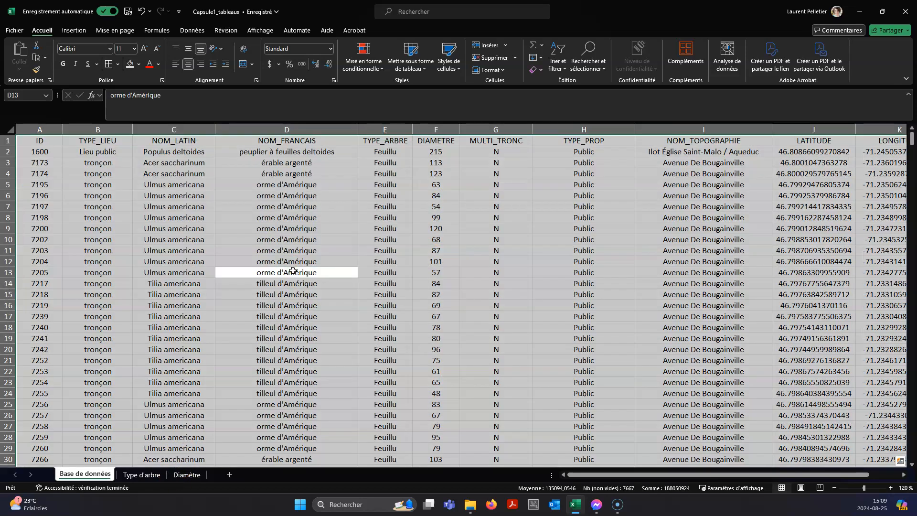
left_click(183, 31)
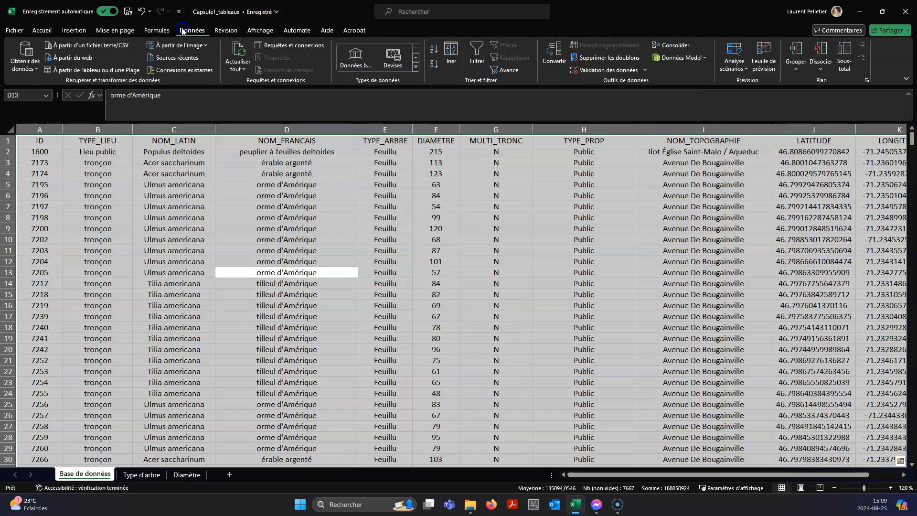
left_click(157, 30)
left_click(379, 71)
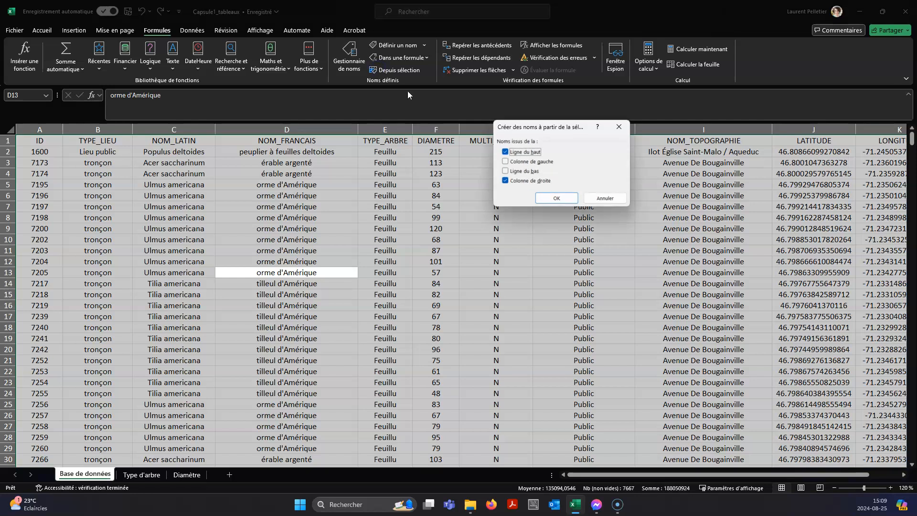
left_click(506, 180)
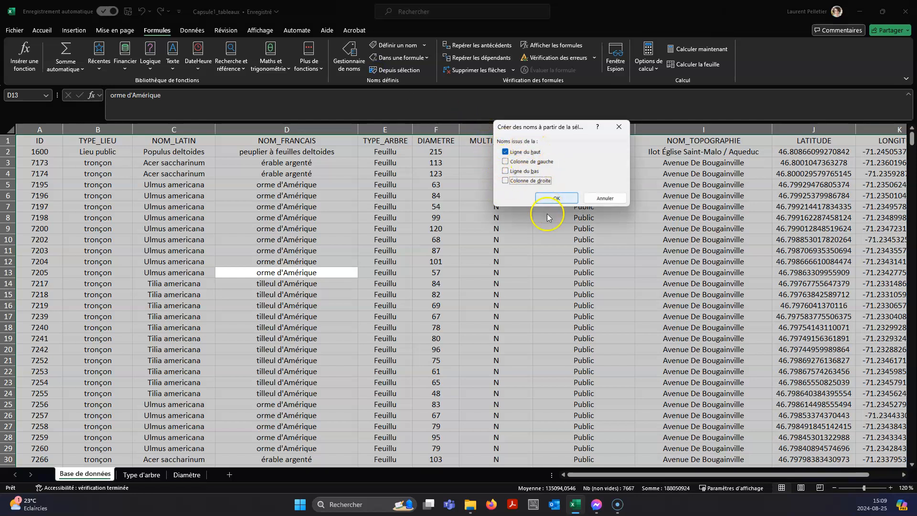
left_click(557, 198)
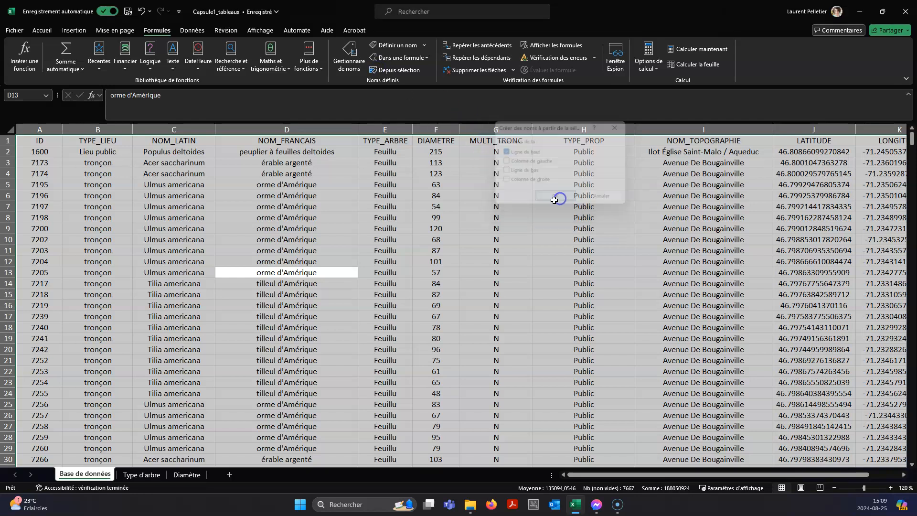
left_click(466, 218)
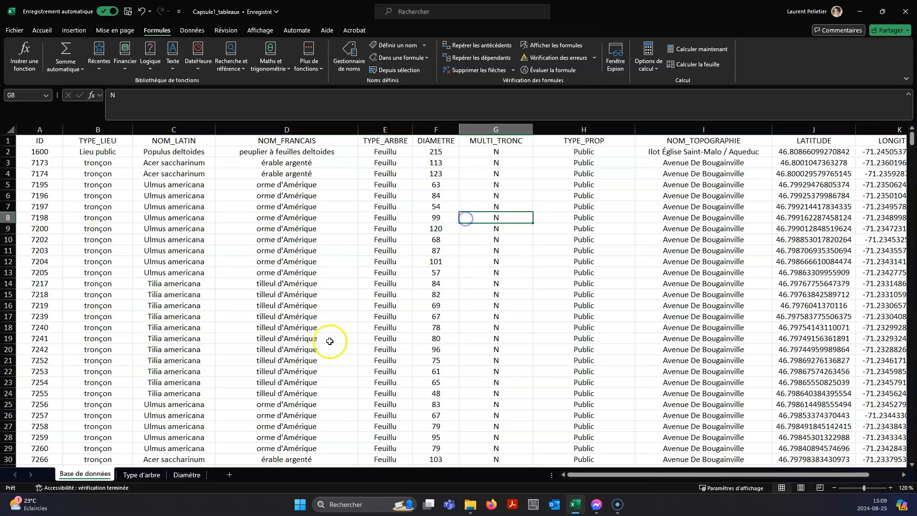
Open the Diamètre sheet and zoom in on the table for determining the classes.
left_click(189, 476)
left_click(138, 237)
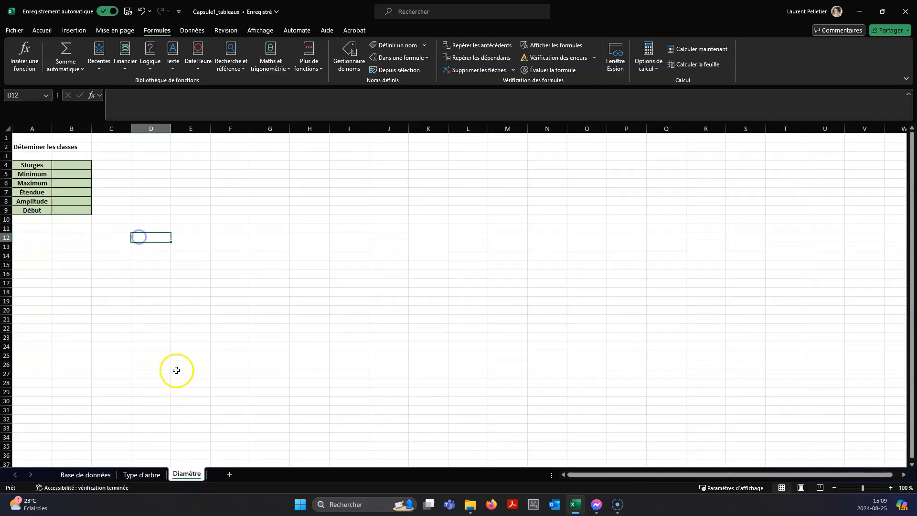
left_click(890, 488)
left_click(890, 487)
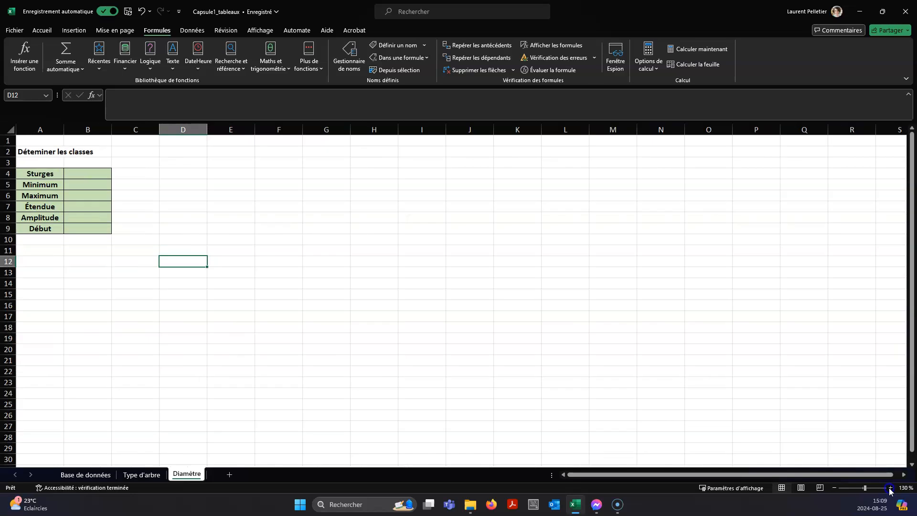
left_click(890, 488)
left_click(890, 488)
left_click_drag(108, 187, 102, 247)
left_click(166, 225)
left_click_drag(122, 181, 99, 250)
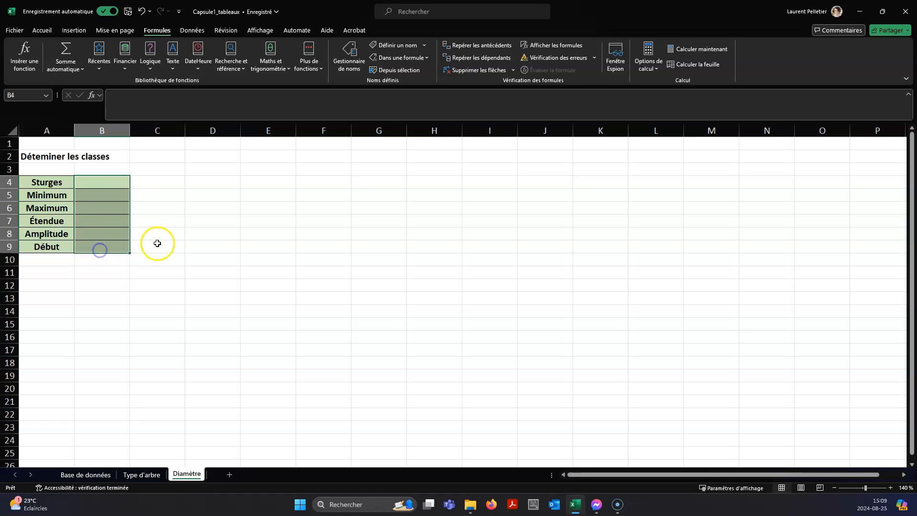
left_click(159, 250)
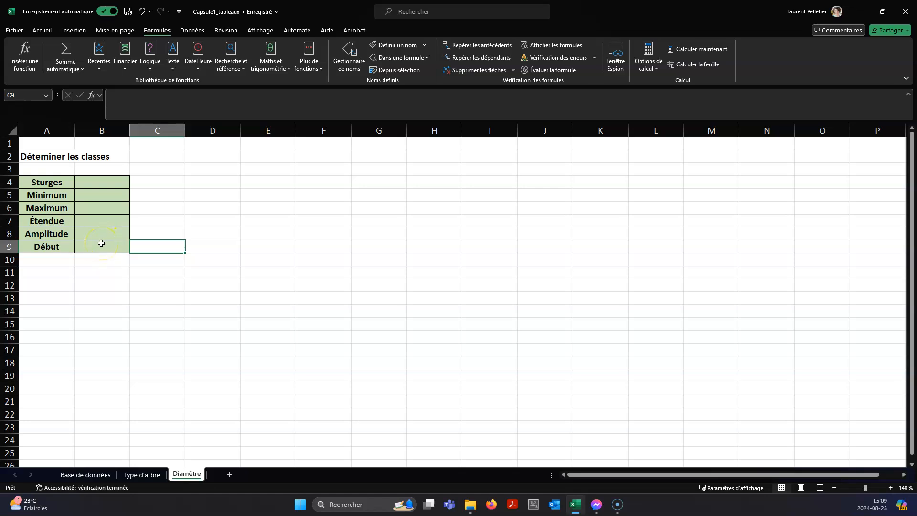
left_click(106, 185)
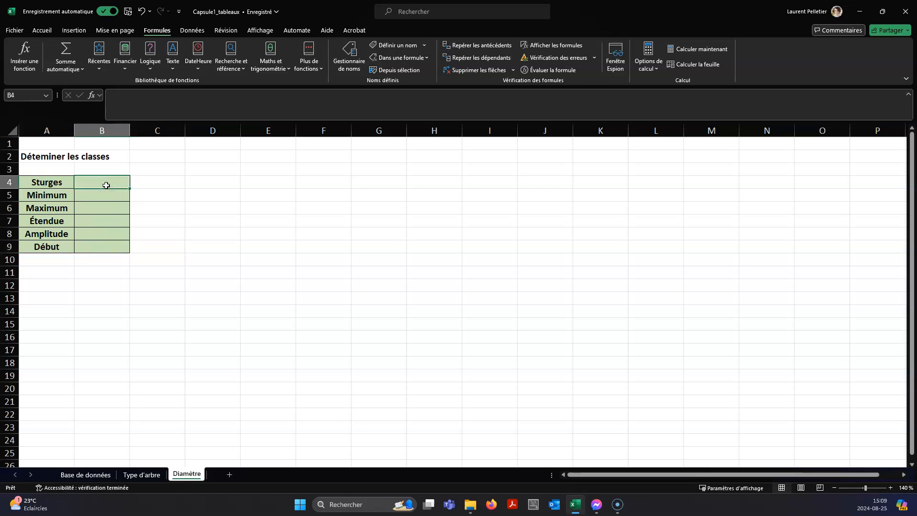
Calculate the minimum diameter in cell B5 with the formula =MIN(DIAMETRE), using the named range.
left_click(113, 193)
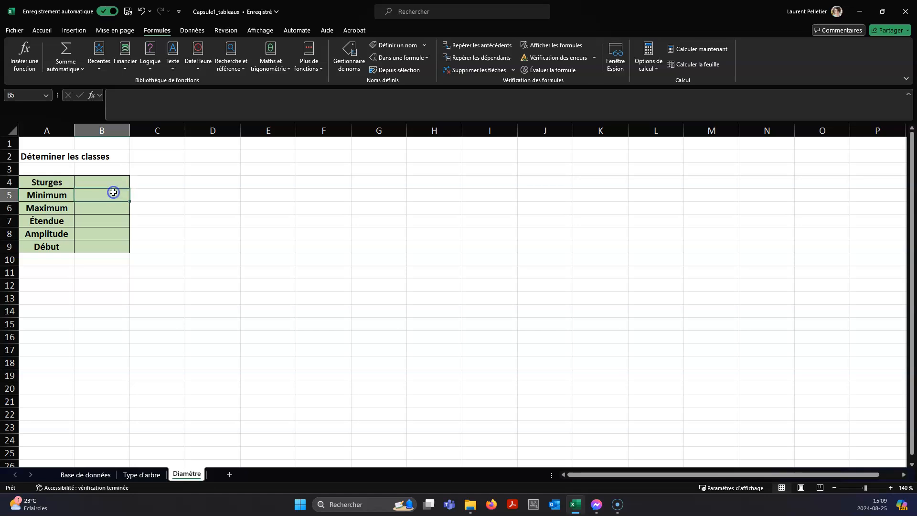
type("=min")
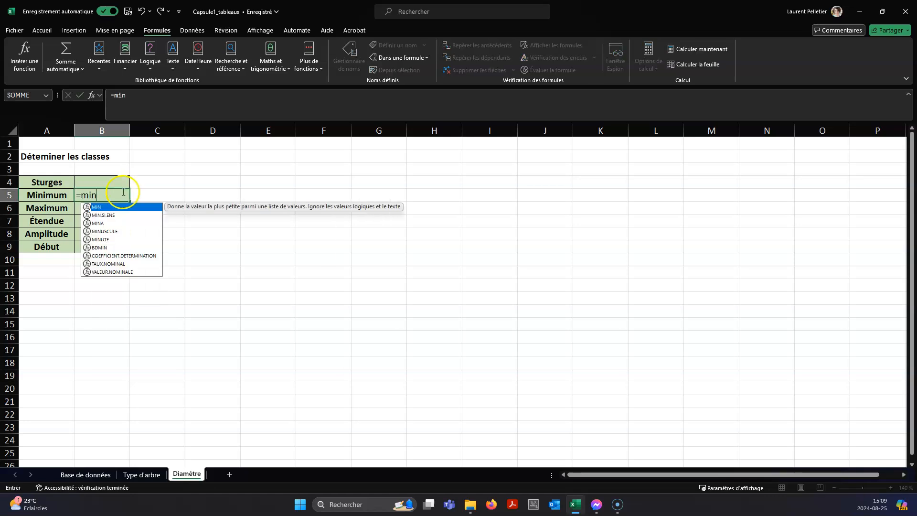
double_click(127, 206)
type("diam")
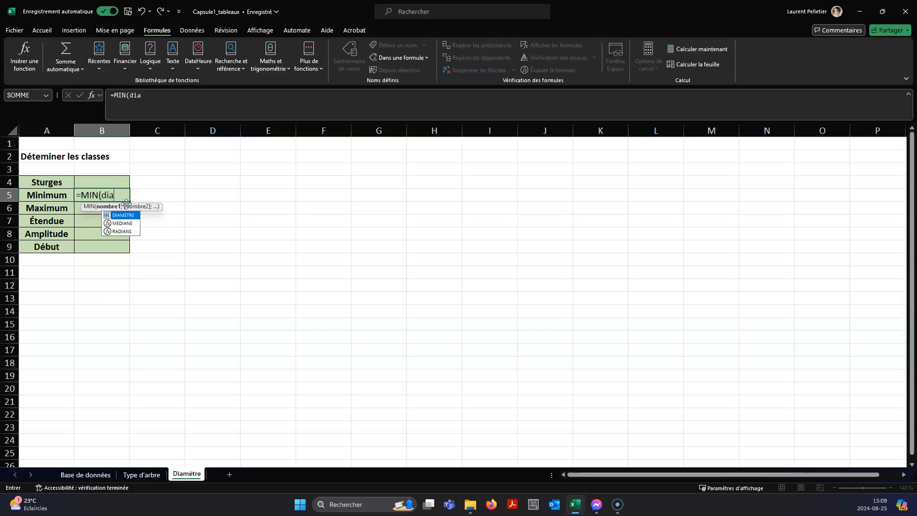
double_click(130, 216)
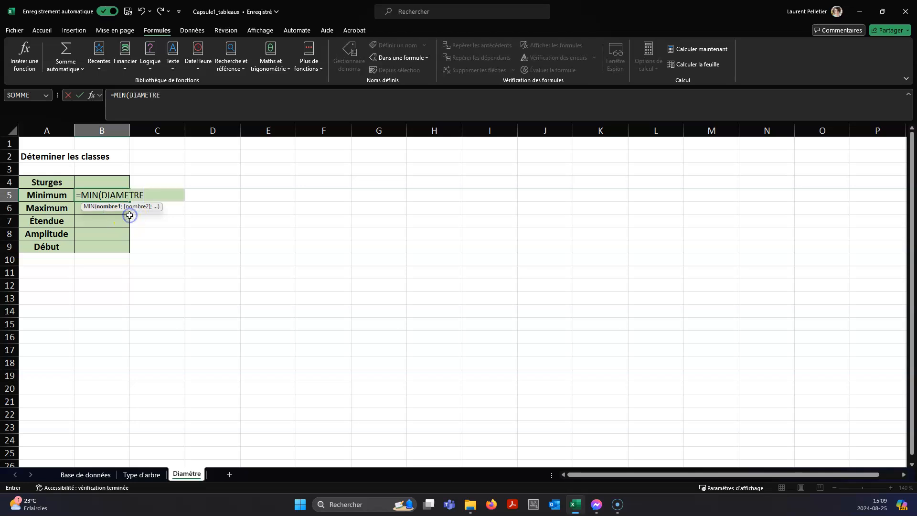
type(")")
key("Return")
left_click(160, 191)
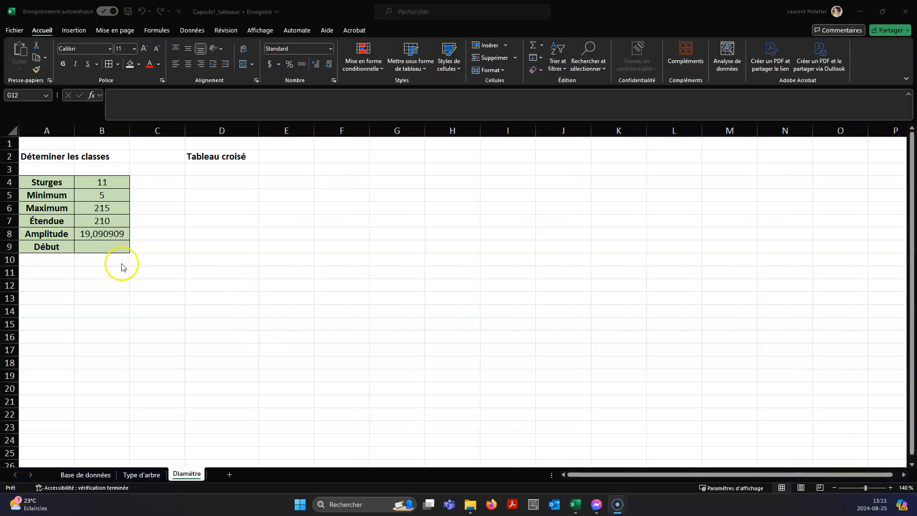
Enter 0 as the Début value in cell B9 and centre it in the cell.
left_click(108, 184)
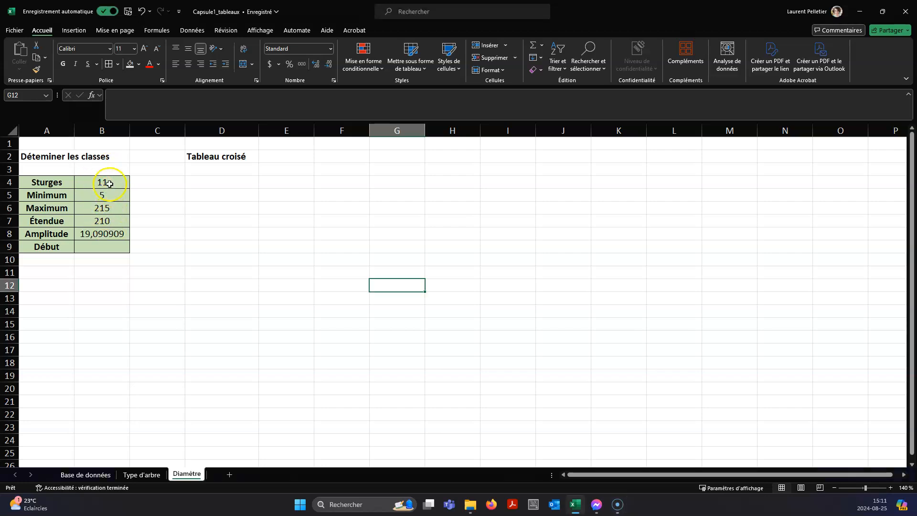
left_click(109, 184)
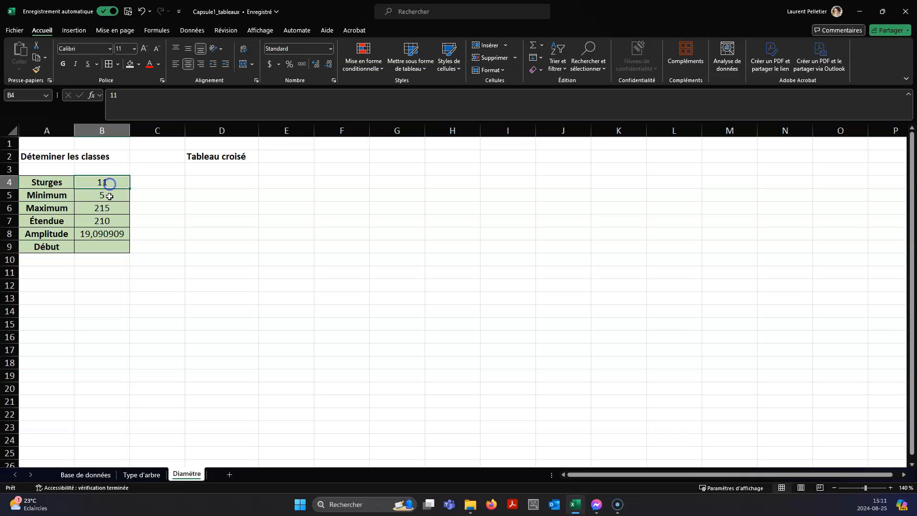
left_click(114, 236)
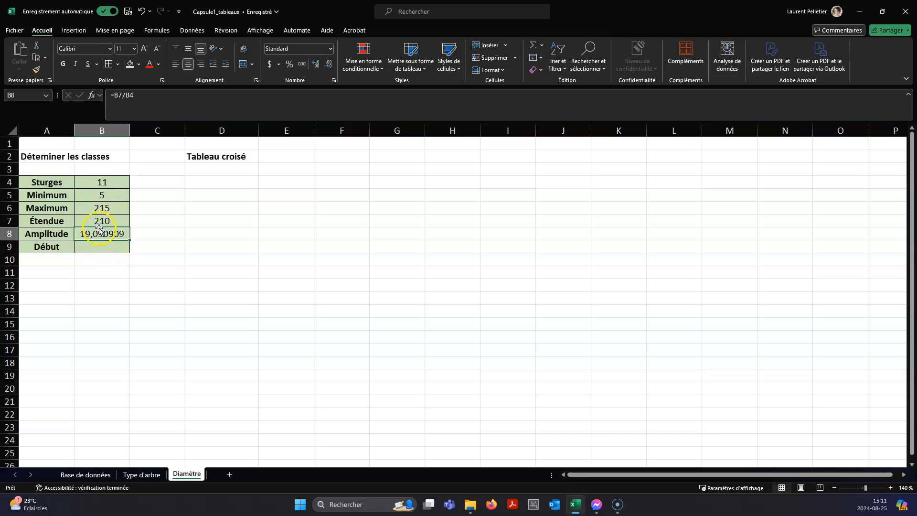
left_click(108, 248)
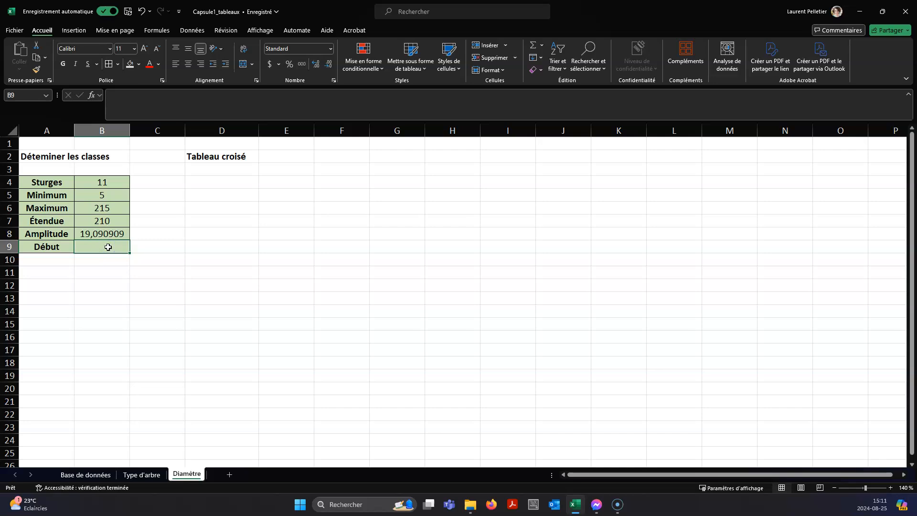
type("0")
left_click(209, 256)
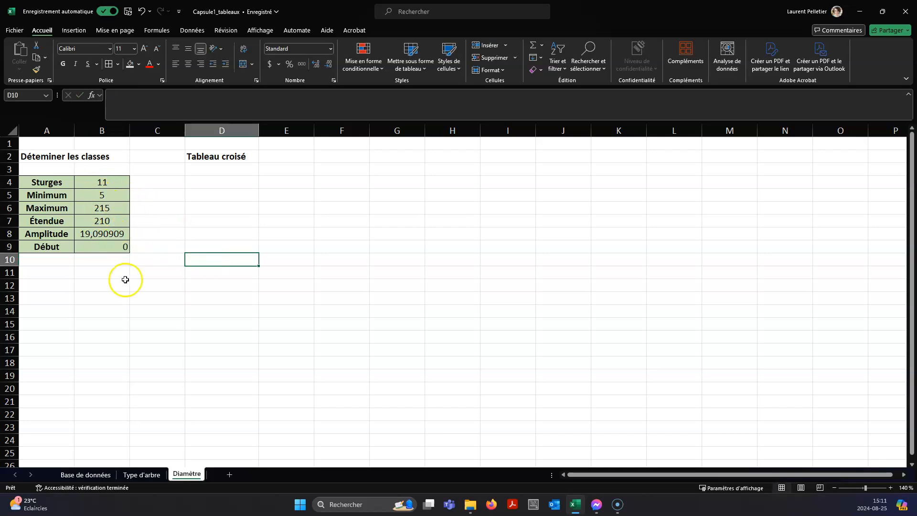
left_click(125, 246)
left_click(189, 64)
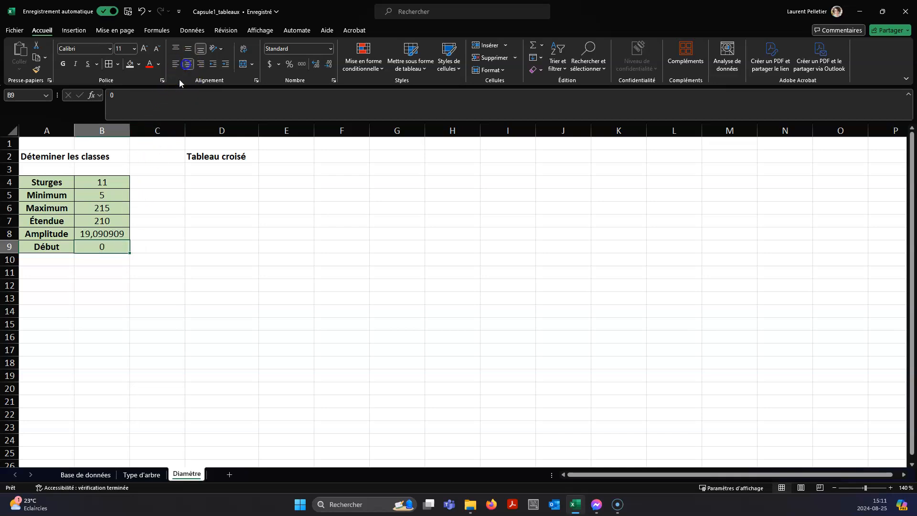
Enter the rounded class amplitude 20 in cell C8, beside the calculated amplitude.
left_click(160, 234)
type("20")
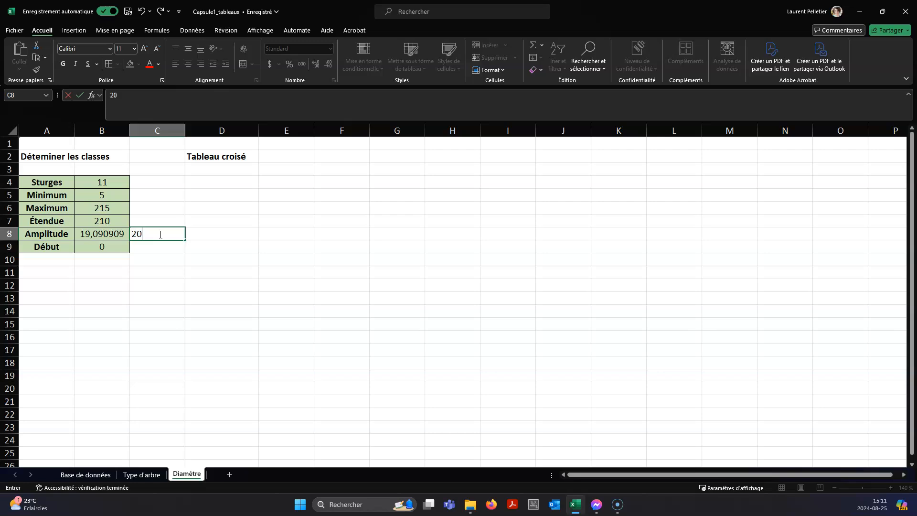
left_click(265, 267)
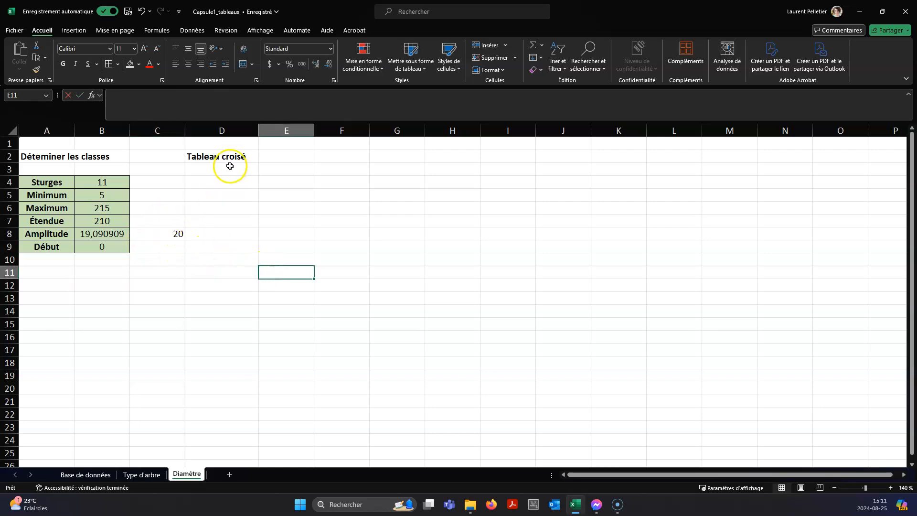
Insert a pivot table at Diamètre!$D$4 using the whole Base de données table, range $A$1:$K$697, as its source.
left_click(225, 182)
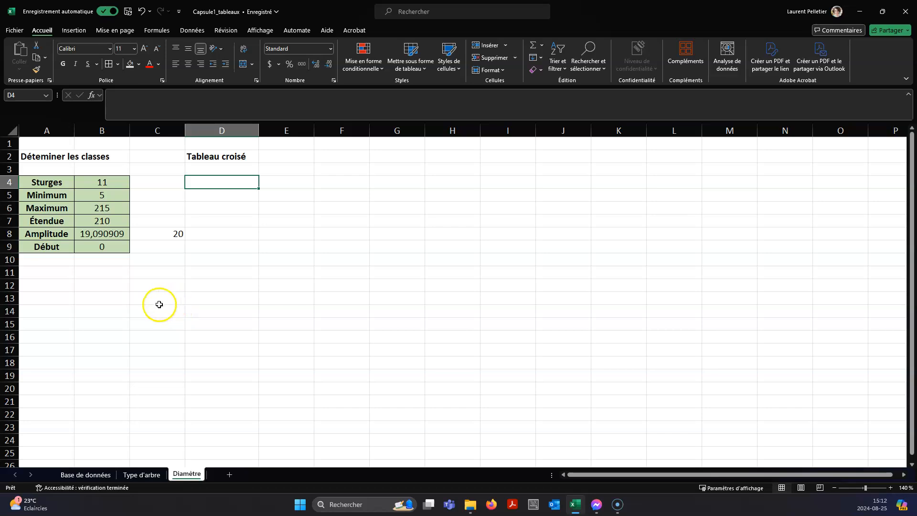
left_click(74, 30)
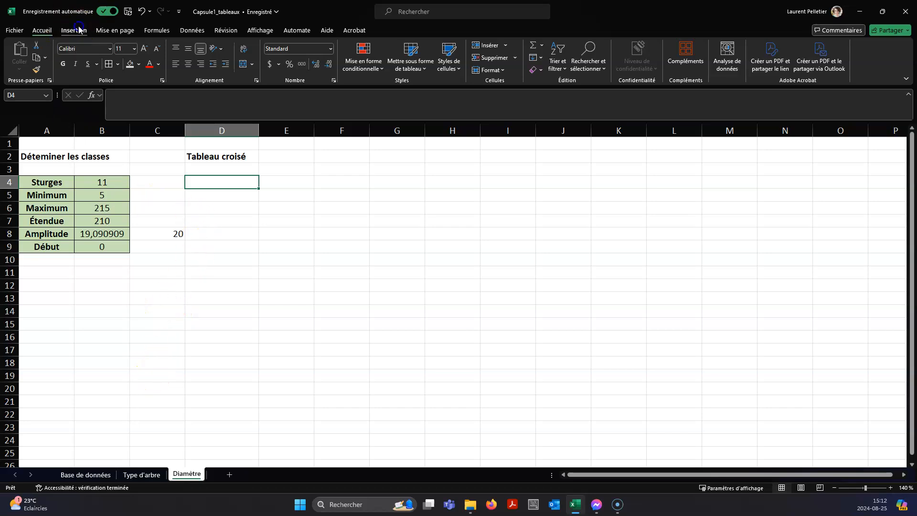
left_click(30, 53)
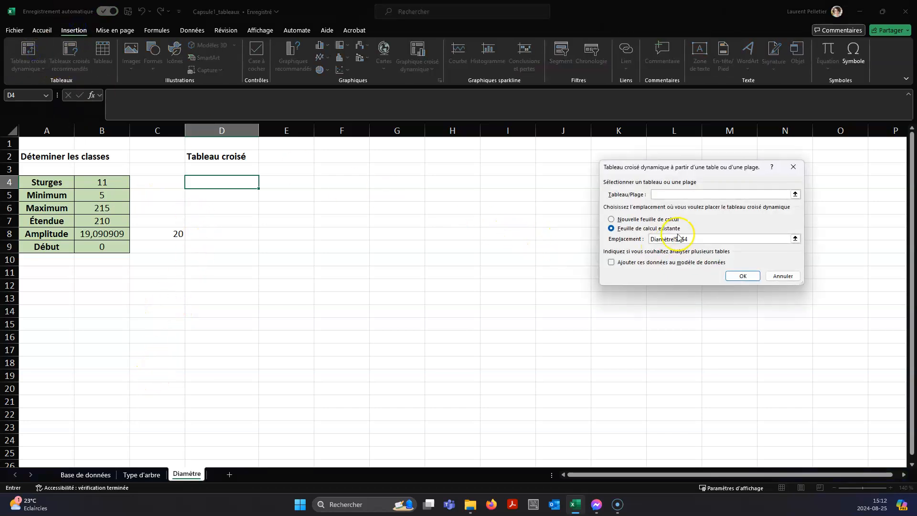
left_click(796, 193)
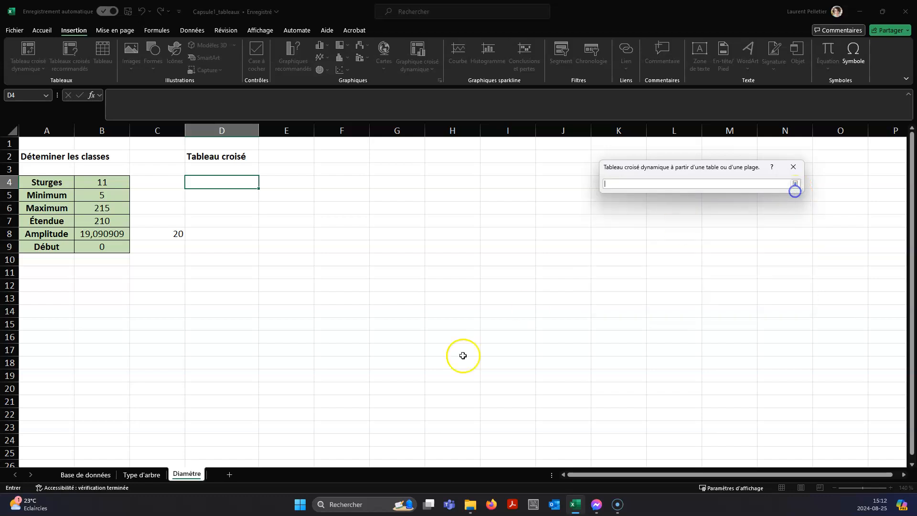
left_click(96, 471)
left_click(344, 349)
key("ctrl+a")
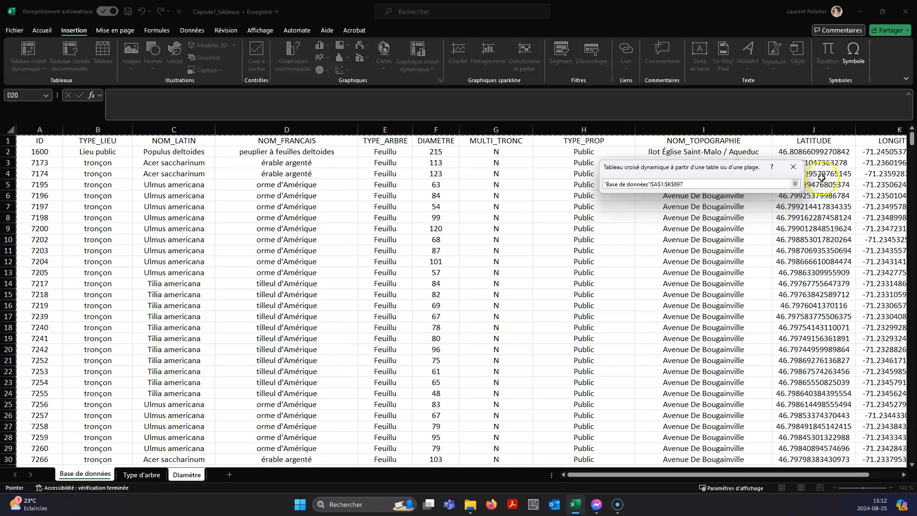
left_click(795, 184)
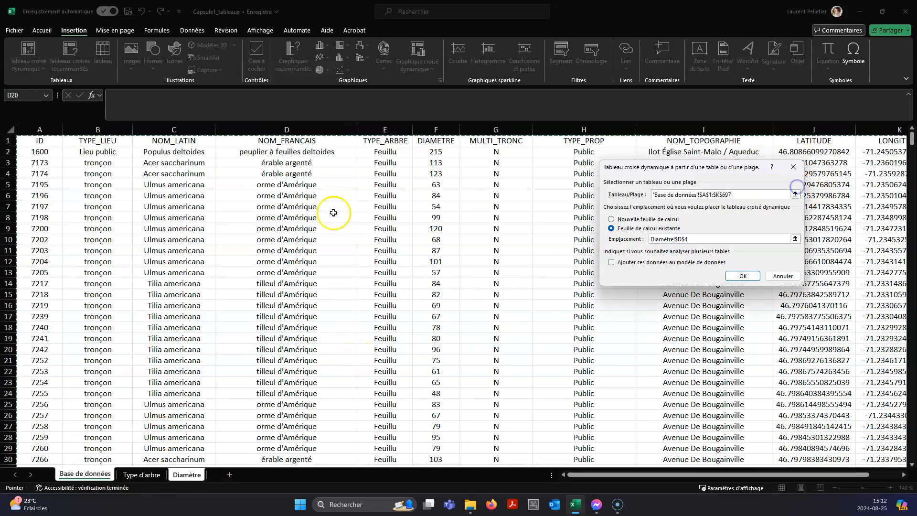
left_click(741, 276)
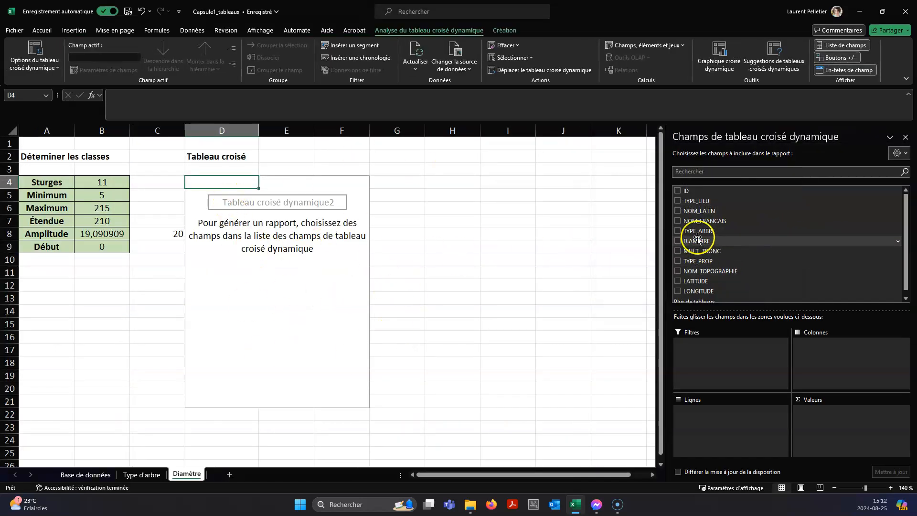
Add the DIAMETRE field to both the rows and the values of the pivot table.
left_click_drag(715, 241, 731, 446)
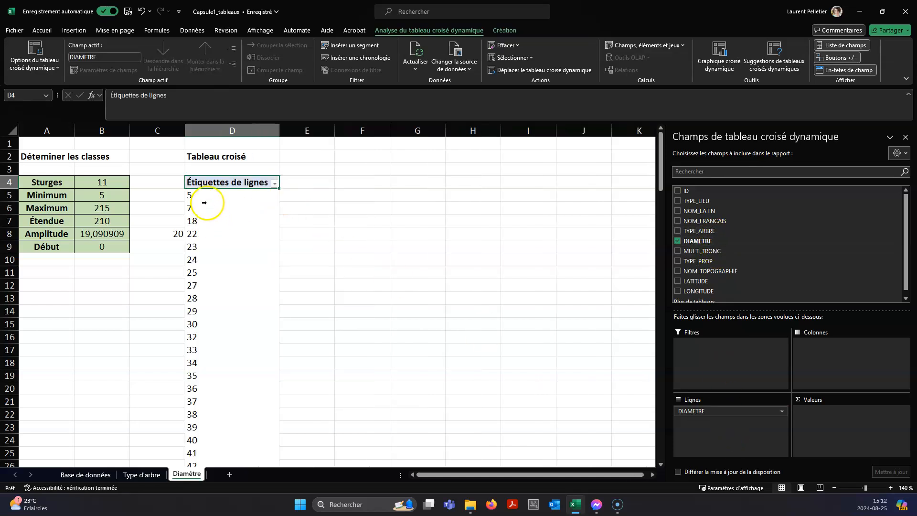
scroll(210, 378, "down", 11)
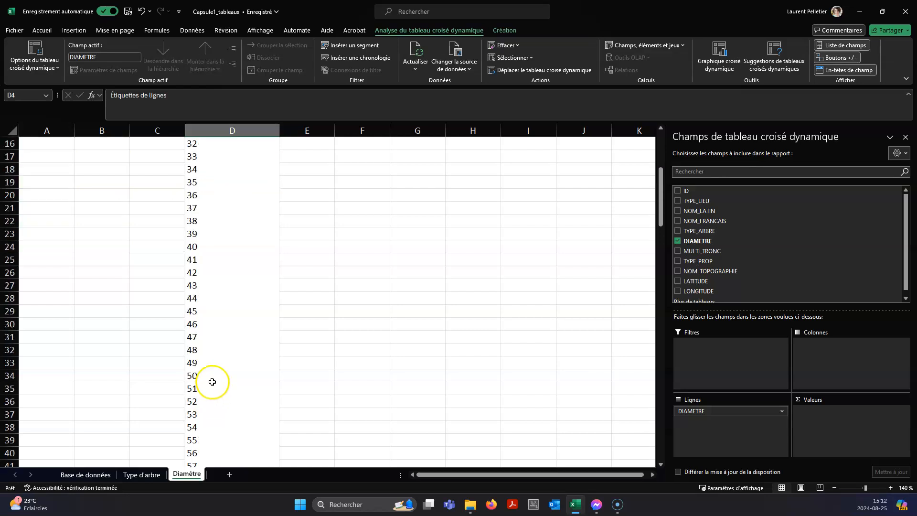
scroll(211, 378, "up", 11)
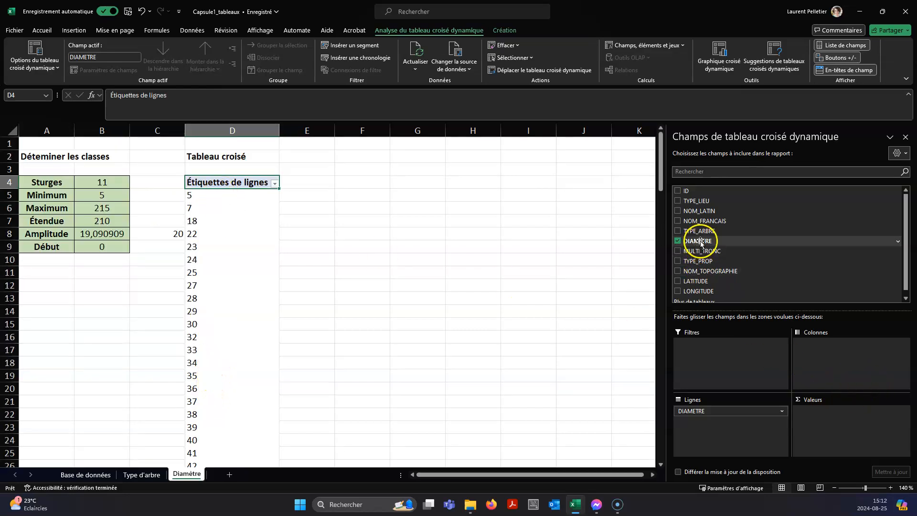
left_click_drag(701, 242, 826, 428)
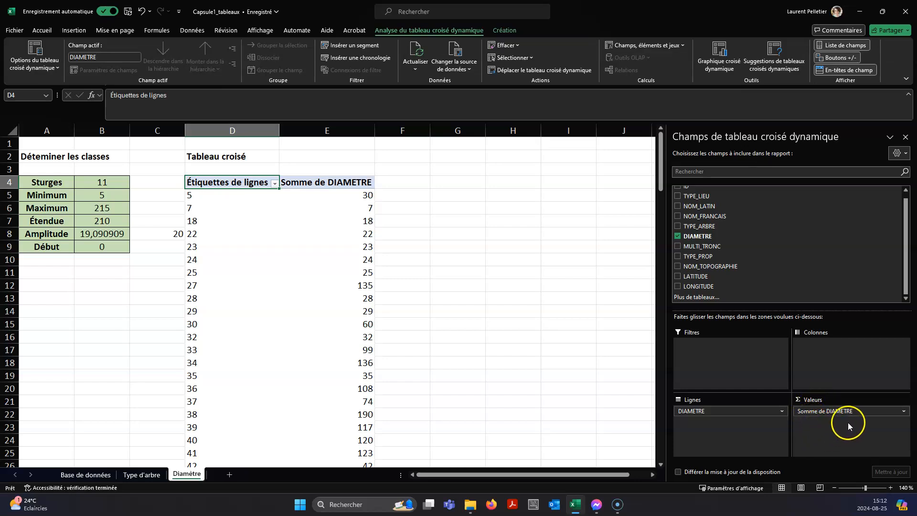
Summarize the pivot table's DIAMETRE values by Nombre instead of Somme, and hide the field list.
left_click(903, 412)
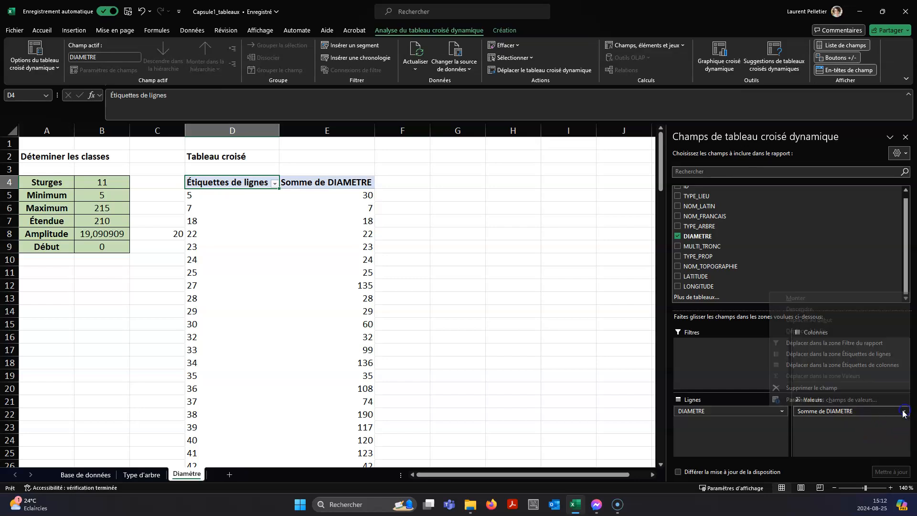
left_click(868, 403)
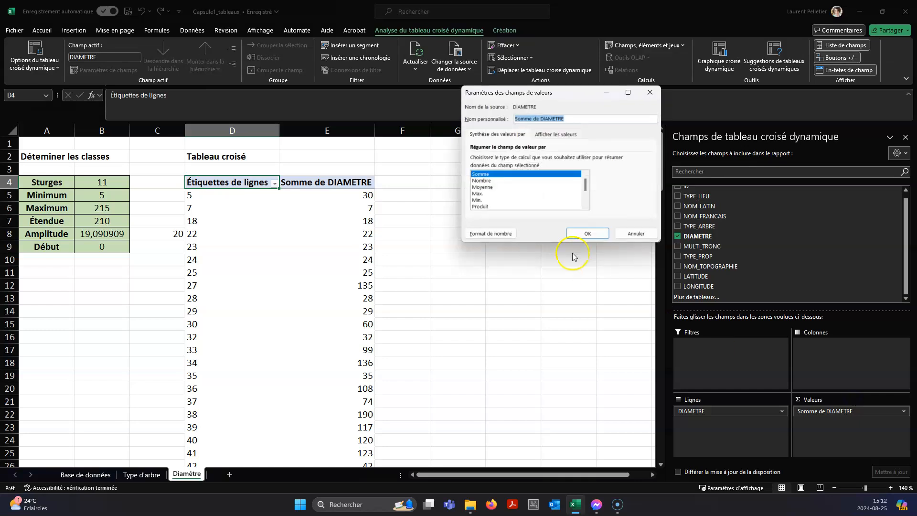
left_click(484, 180)
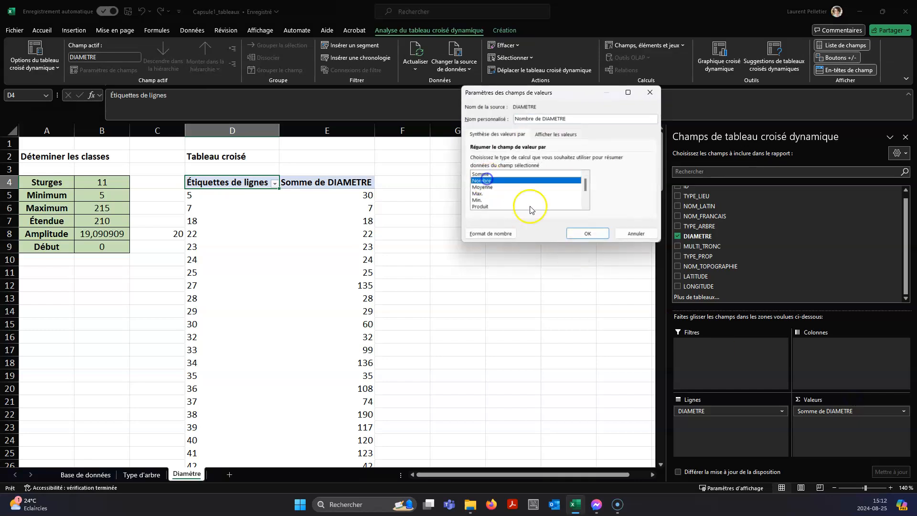
left_click(576, 234)
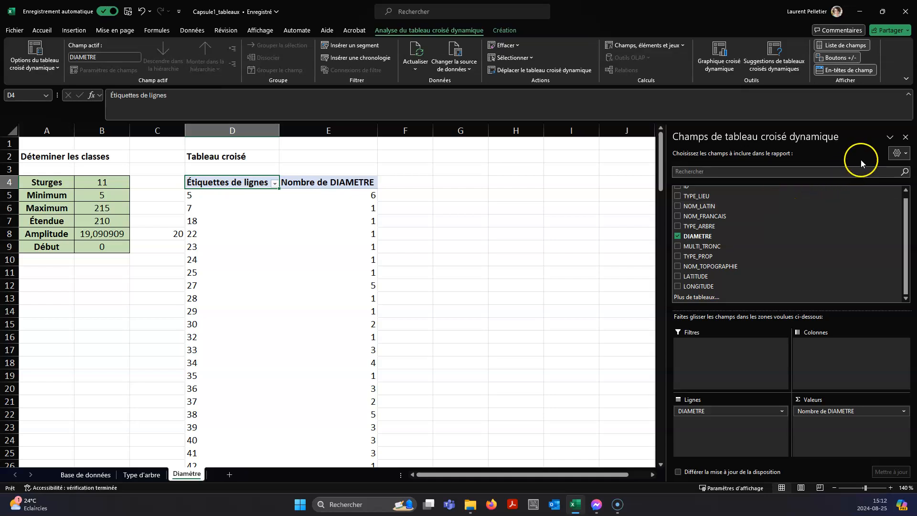
left_click(905, 137)
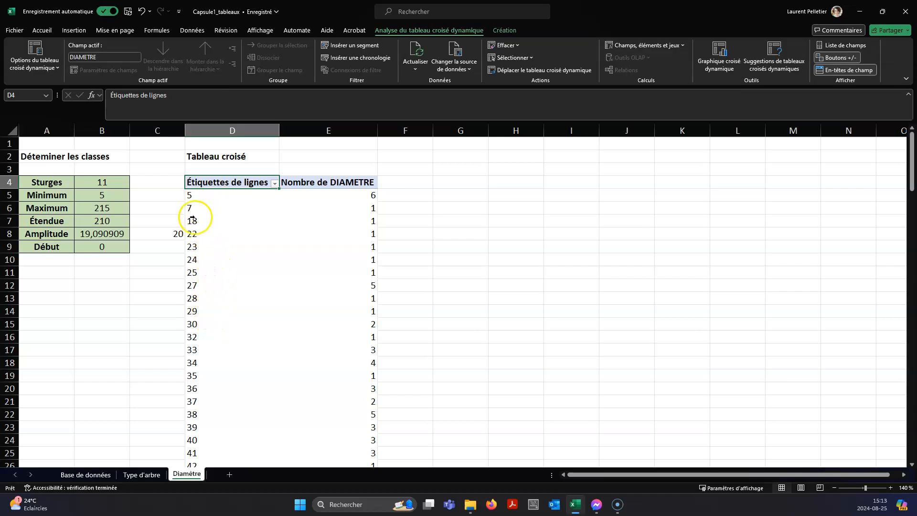
Group the pivot table's diameter row labels into classes starting at 0, ending at 215, in intervals of 20.
right_click(195, 259)
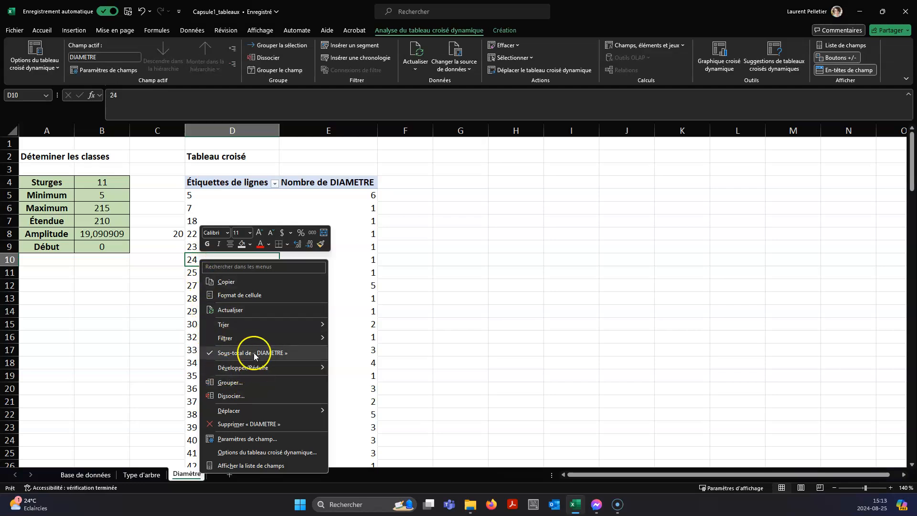
left_click(227, 383)
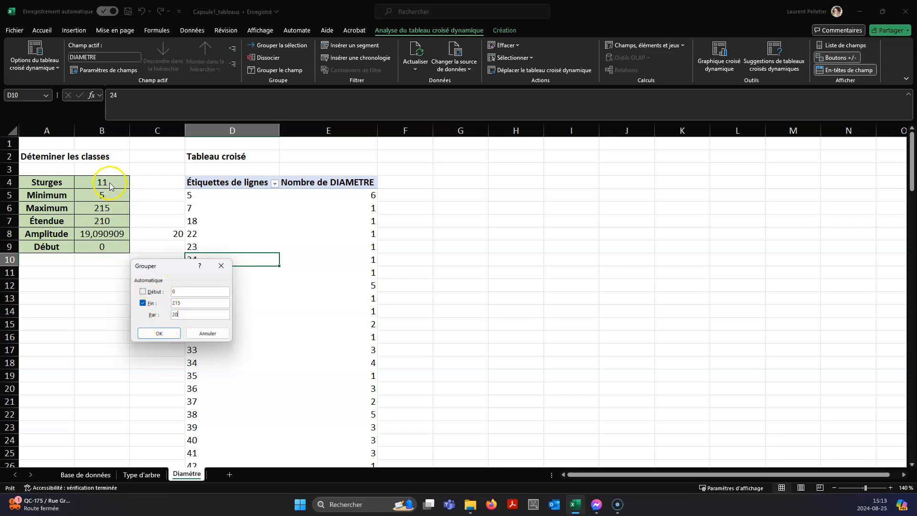
left_click(159, 333)
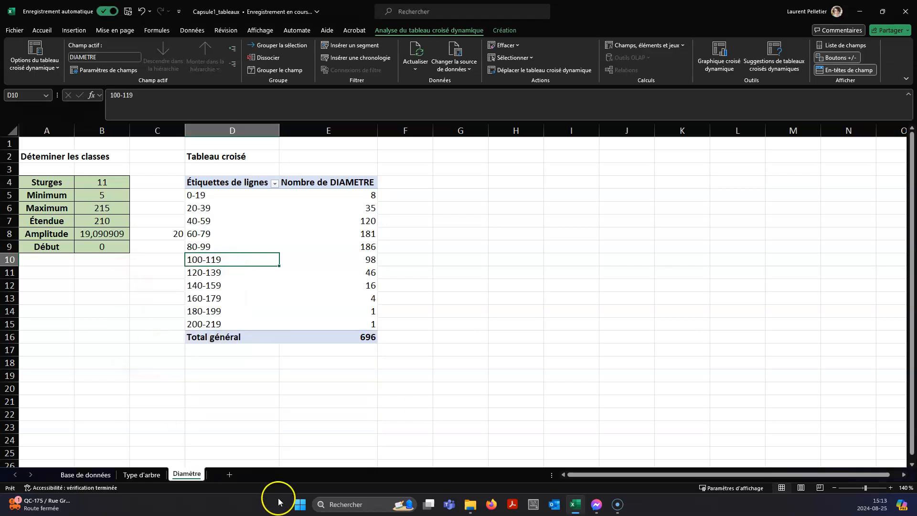
Copy the pivot table's class labels, counts and grand total (D5:E16) and paste them as values only starting at H7.
left_click(488, 377)
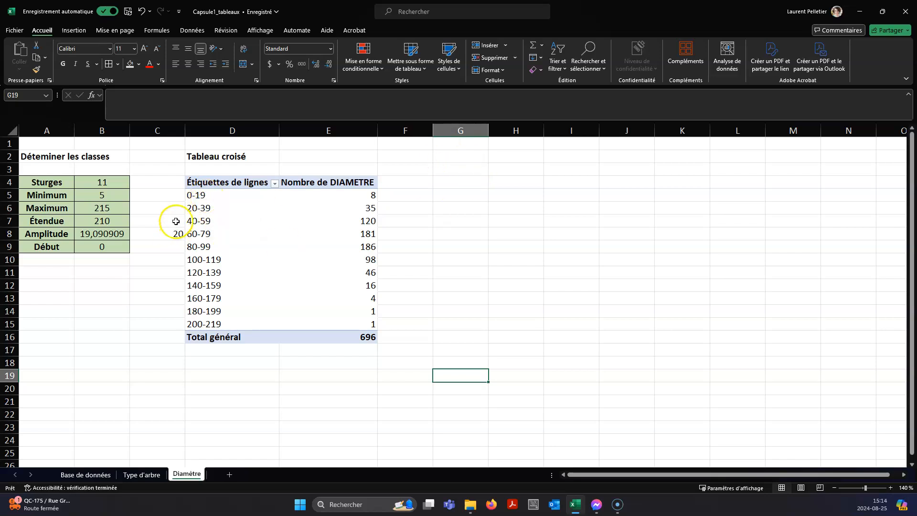
left_click(456, 153)
mouse_move(202, 194)
left_mouse_down()
mouse_move(312, 299)
mouse_move(332, 343)
mouse_move(213, 197)
left_mouse_up()
left_click(420, 361)
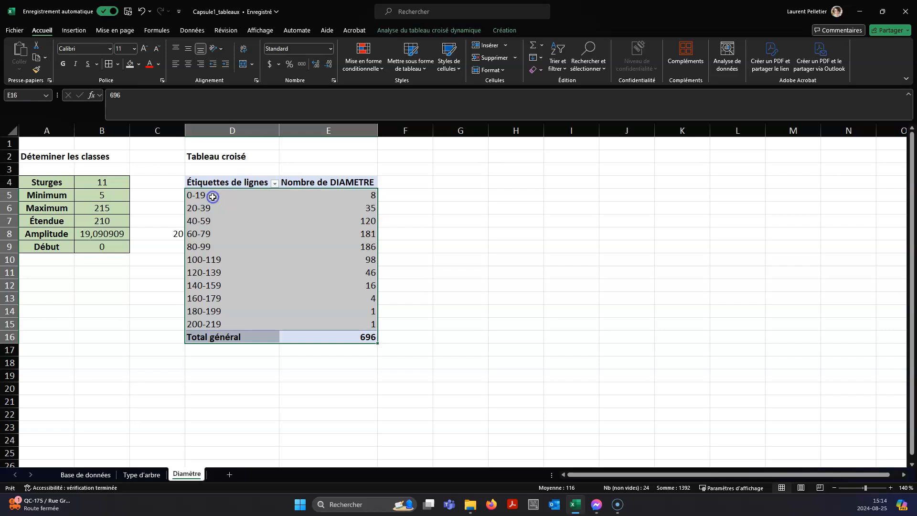
key("ctrl+c")
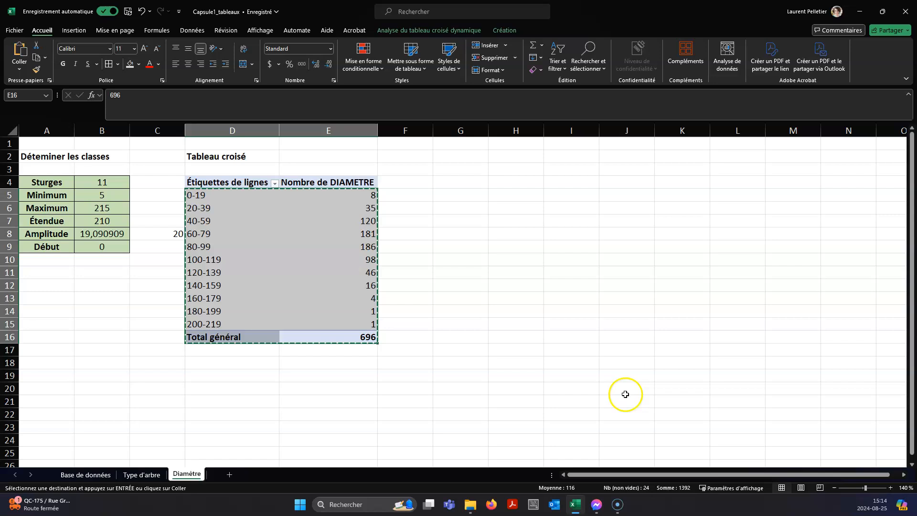
left_click(529, 223)
right_click(529, 222)
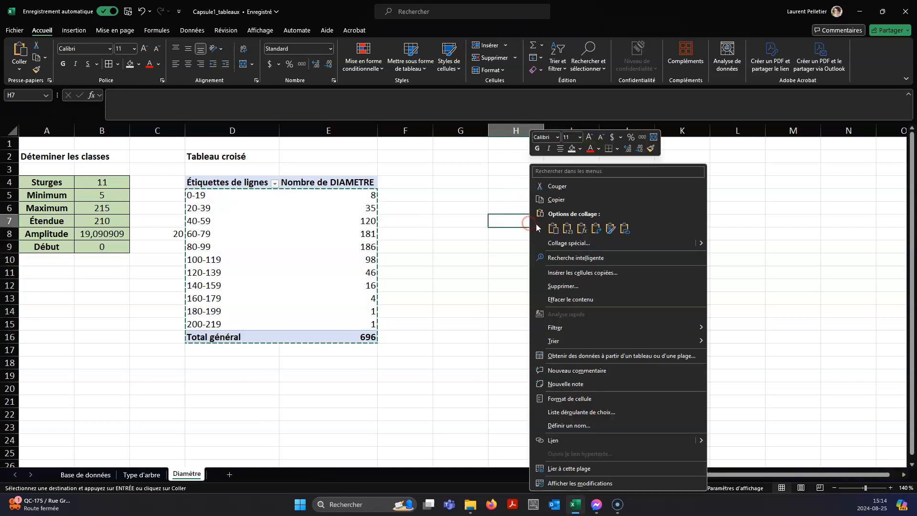
left_click(567, 228)
left_click(672, 296)
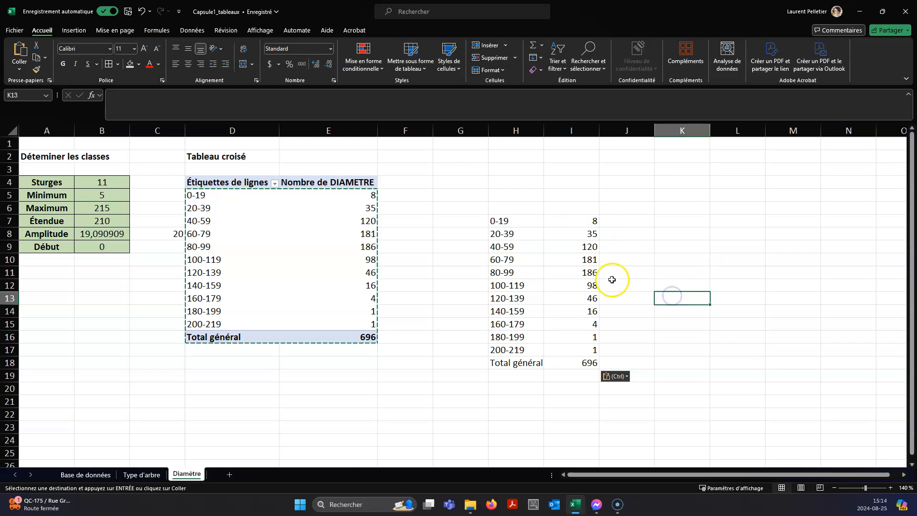
left_click_drag(515, 222, 522, 258)
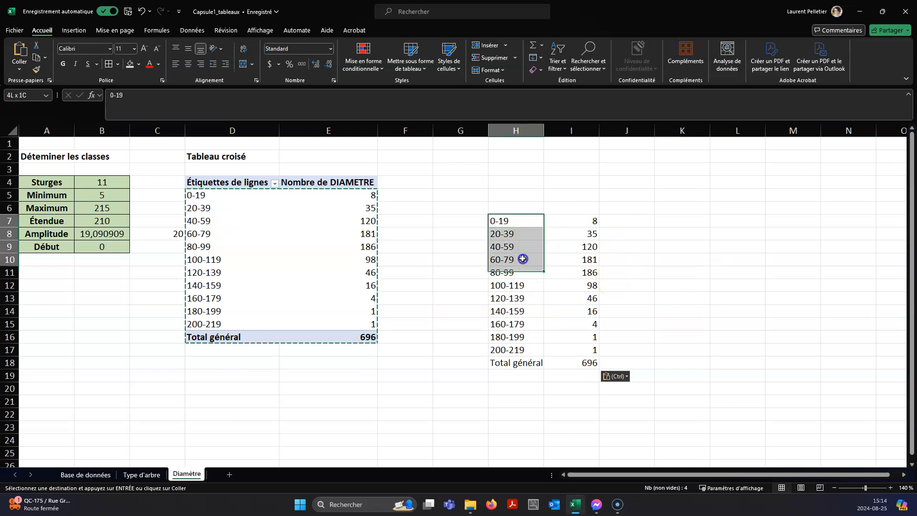
left_click(516, 206)
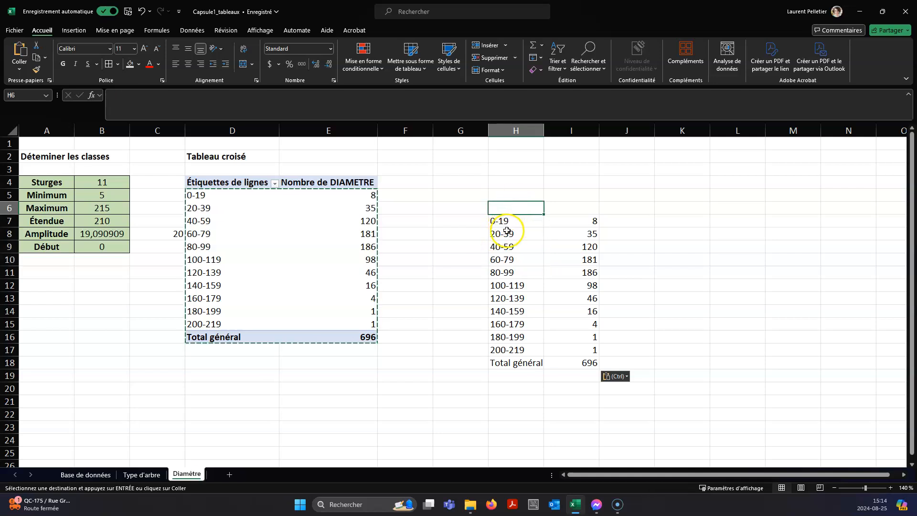
left_click(717, 341)
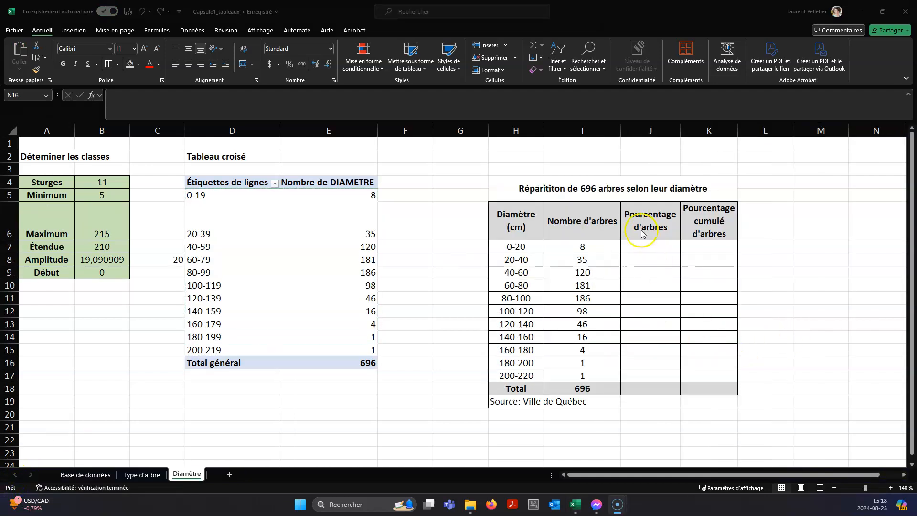
Review the formatted diameter table's title, the tree counts per class in I7:I17 and the total in I18.
left_click(562, 196)
left_click(558, 187)
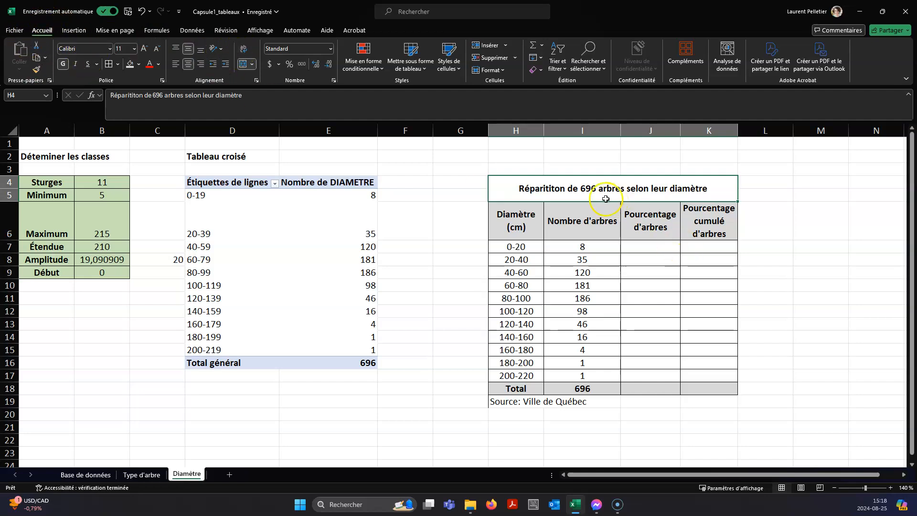
left_click(851, 268)
left_click(546, 187)
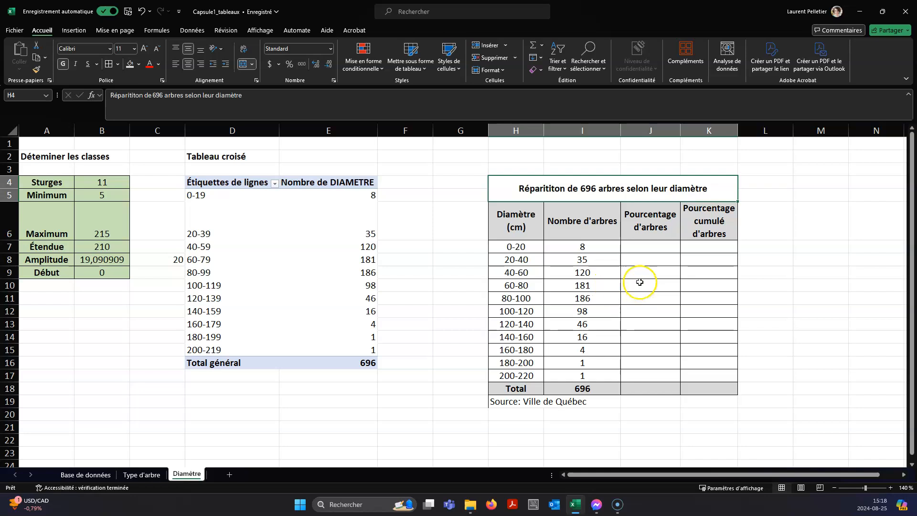
left_click(643, 249)
left_click_drag(582, 246, 600, 376)
left_click(654, 323)
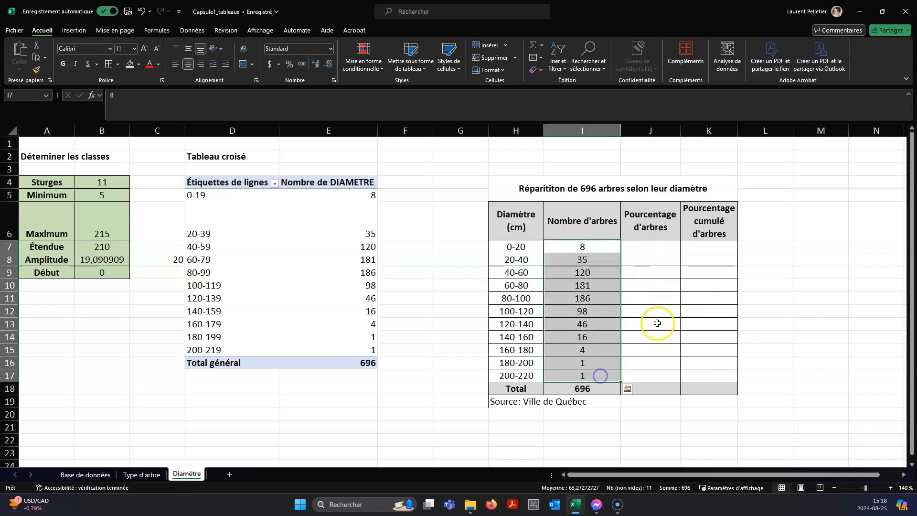
left_click(598, 389)
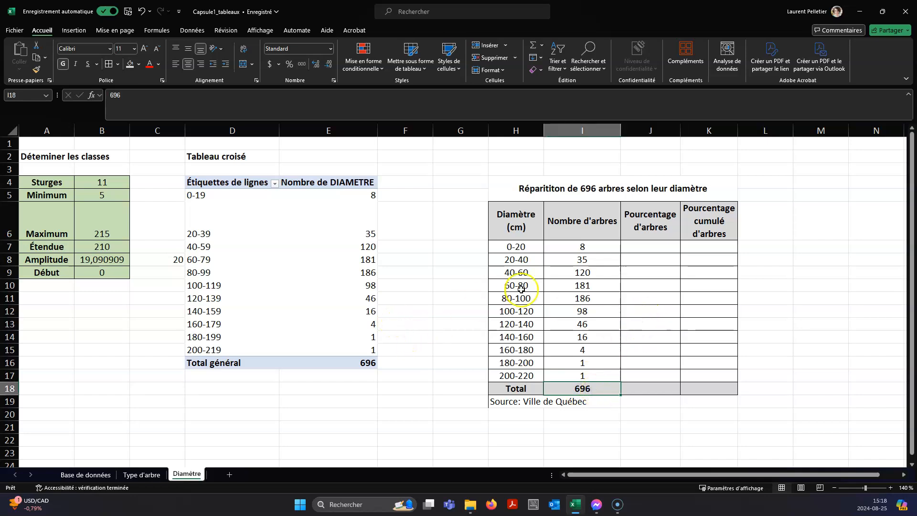
Calculate the percentage of trees in J7 with =I7/I$18 and fill the formula down through the total row, J18.
left_click(655, 247)
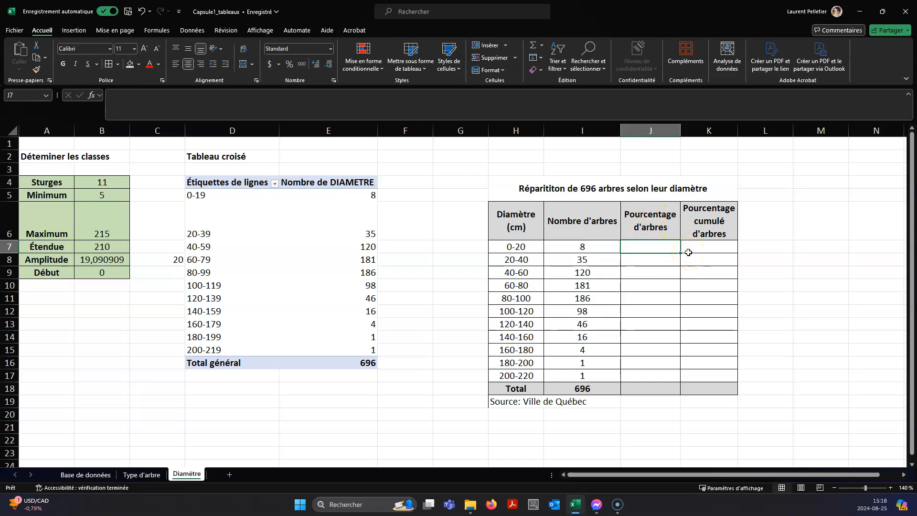
type("=")
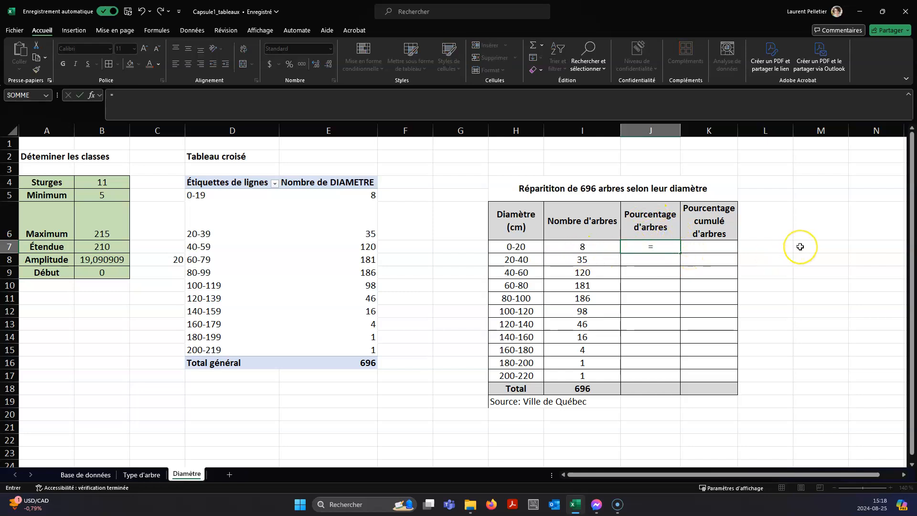
key("Left")
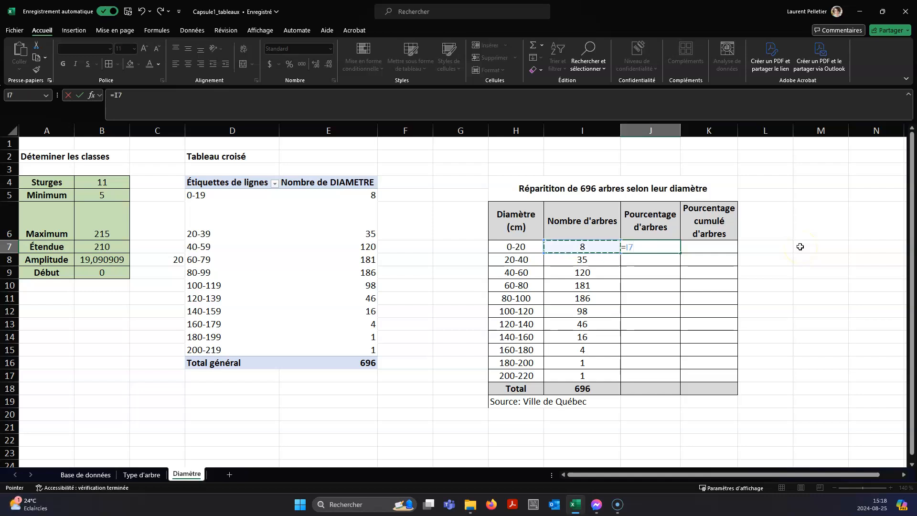
type("/")
left_click(594, 390)
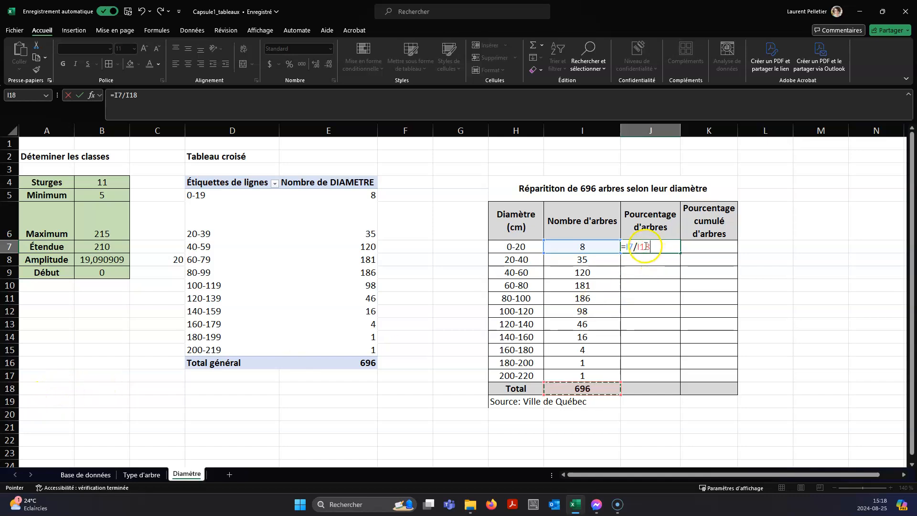
left_click(640, 245)
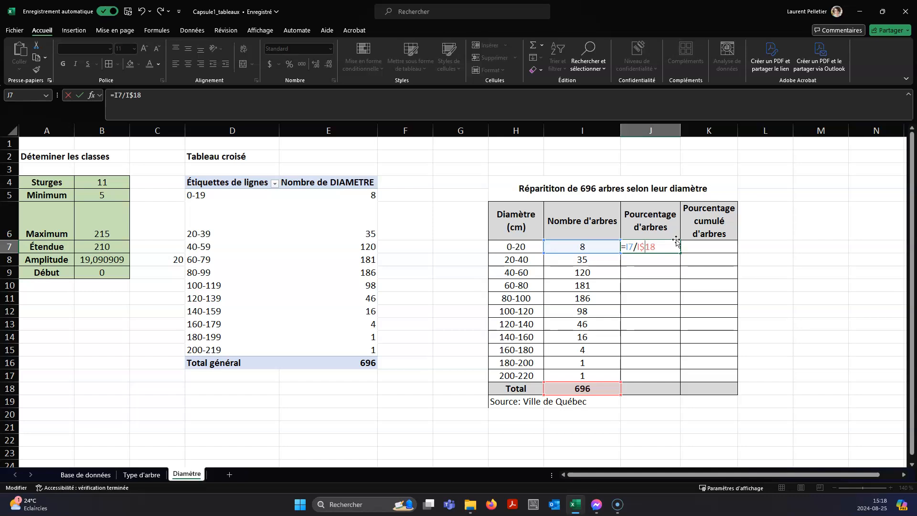
key("Return")
left_click(665, 246)
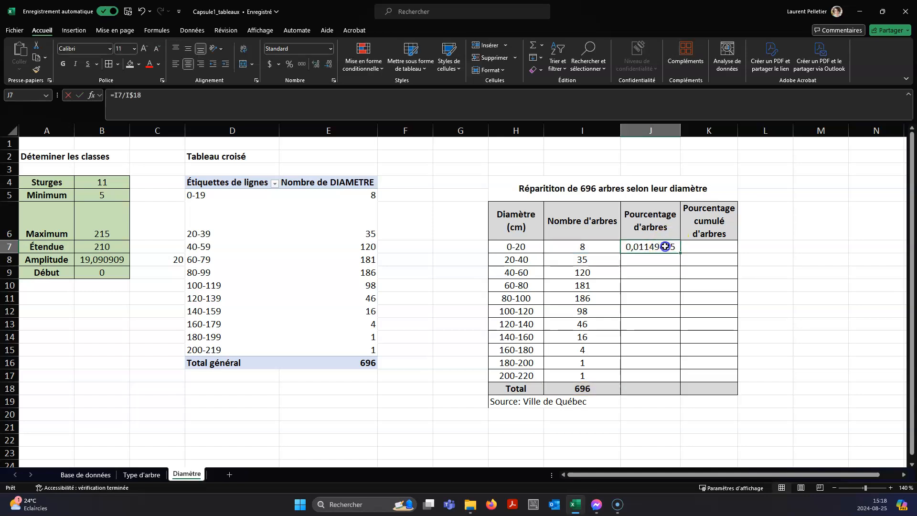
left_click_drag(681, 252, 676, 396)
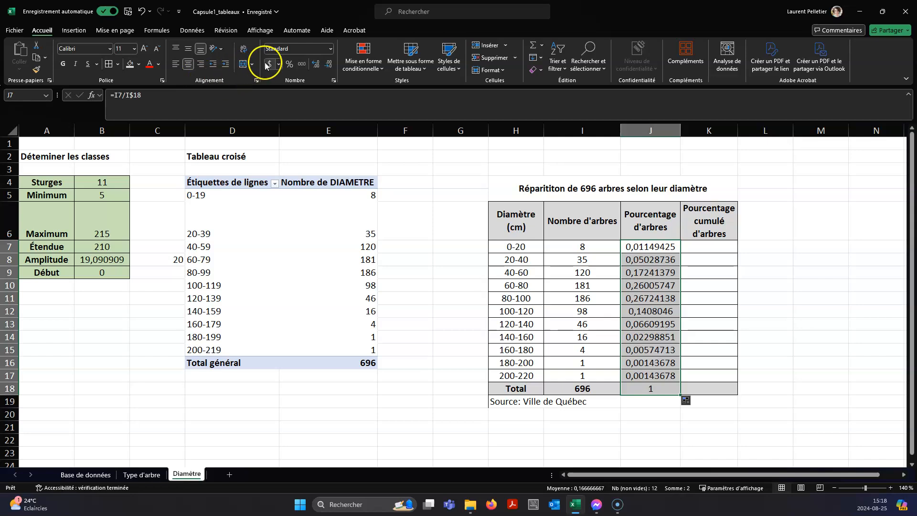
Format the tree percentages in J7:J18 as percentages with one decimal place.
left_click(289, 67)
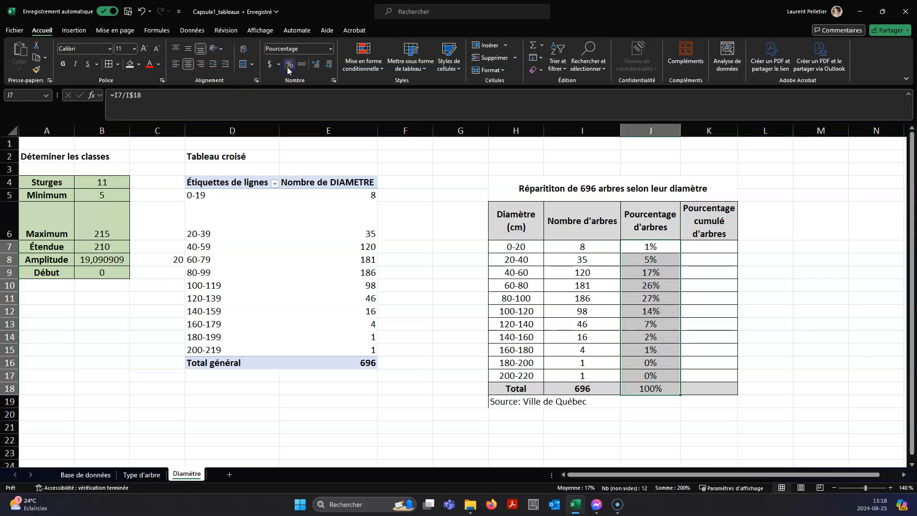
left_click(316, 64)
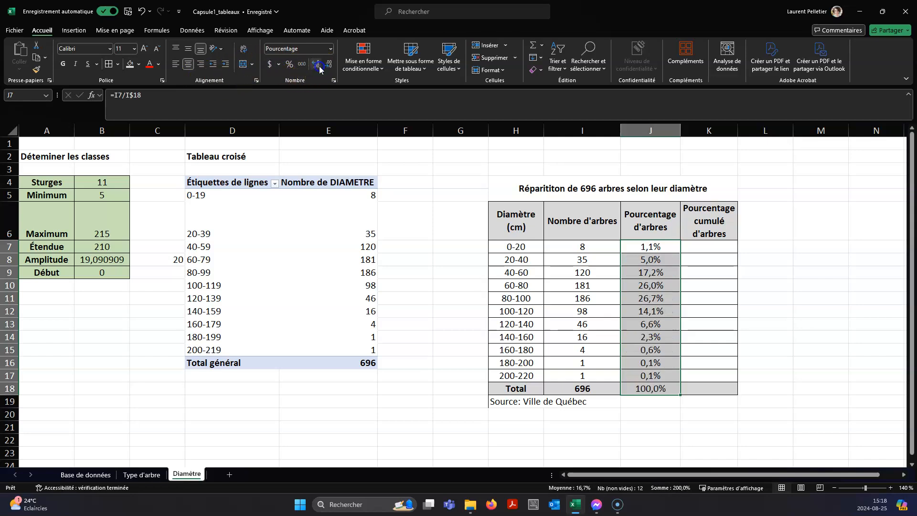
left_click(696, 350)
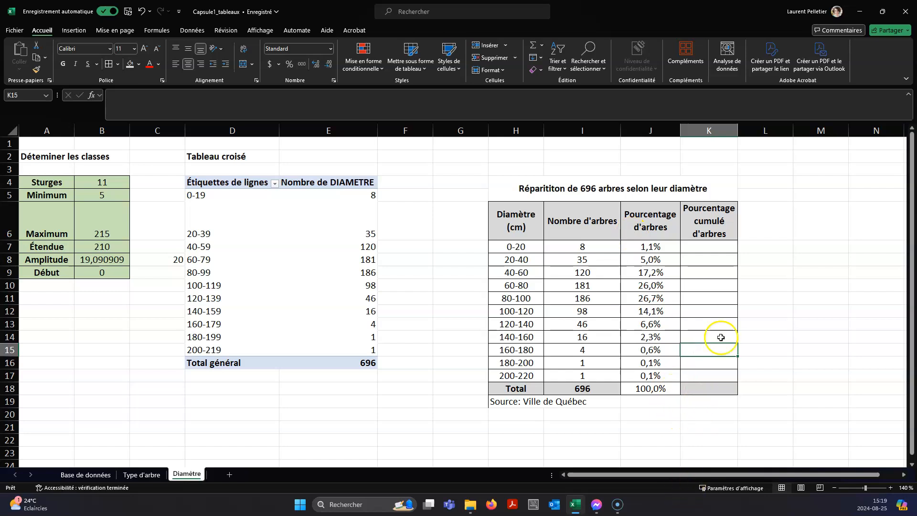
Start the cumulative percentage column by entering =J7 in K7 for the 0-20 class.
left_click(704, 250)
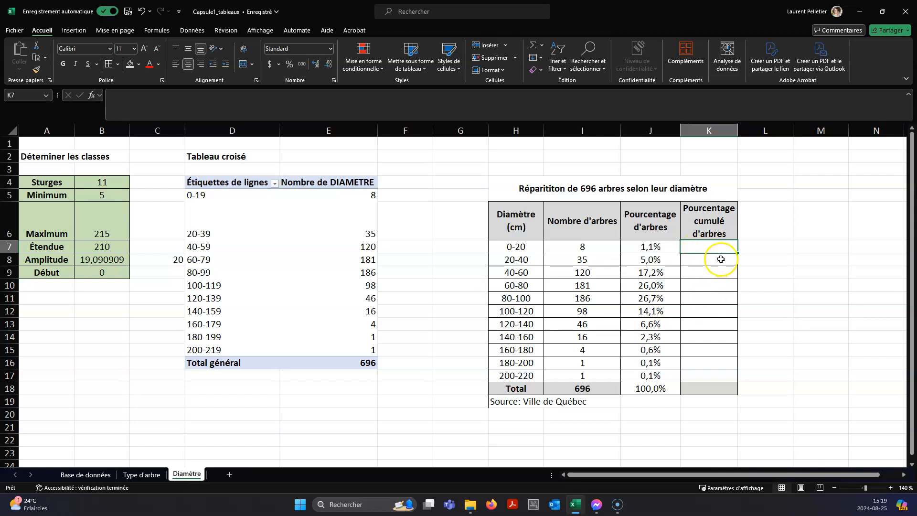
type("=")
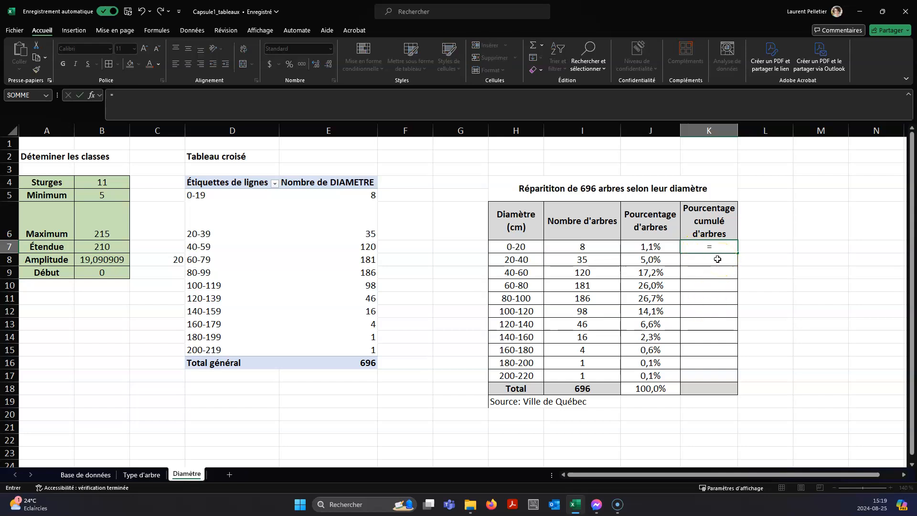
key("Left")
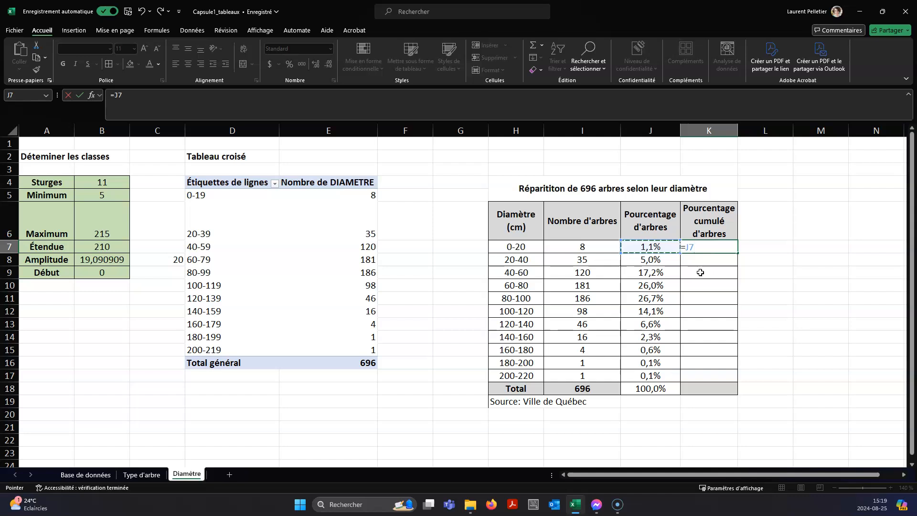
key("Return")
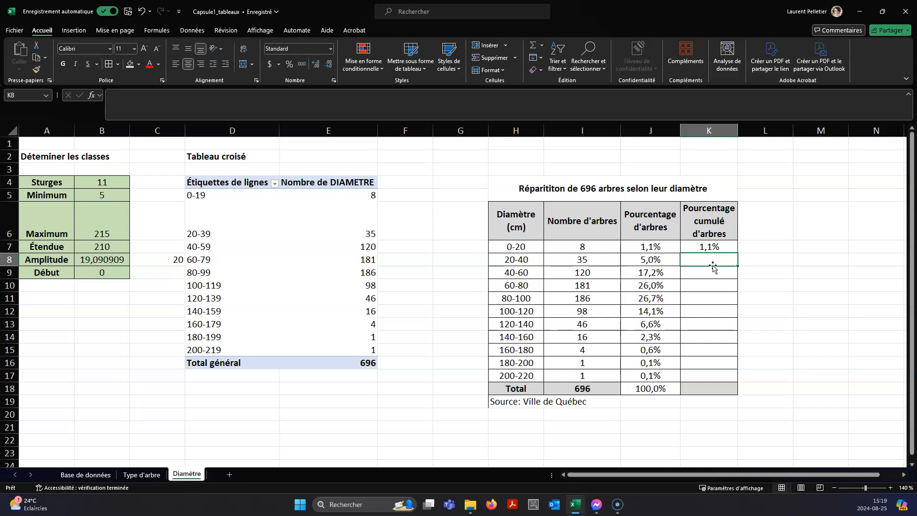
Enter the cumulative percentage formula =K7+J8 in K8 and fill it down to the 200-220 class in K17.
type("=")
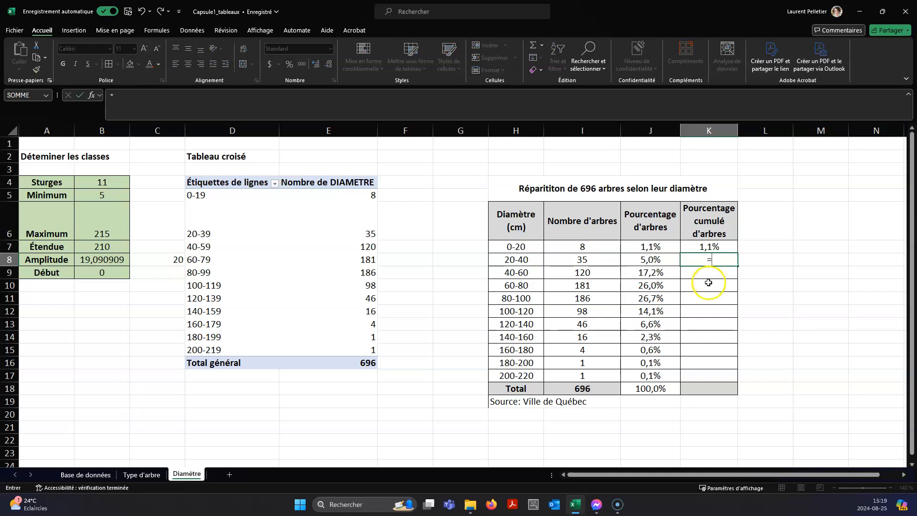
left_click(710, 246)
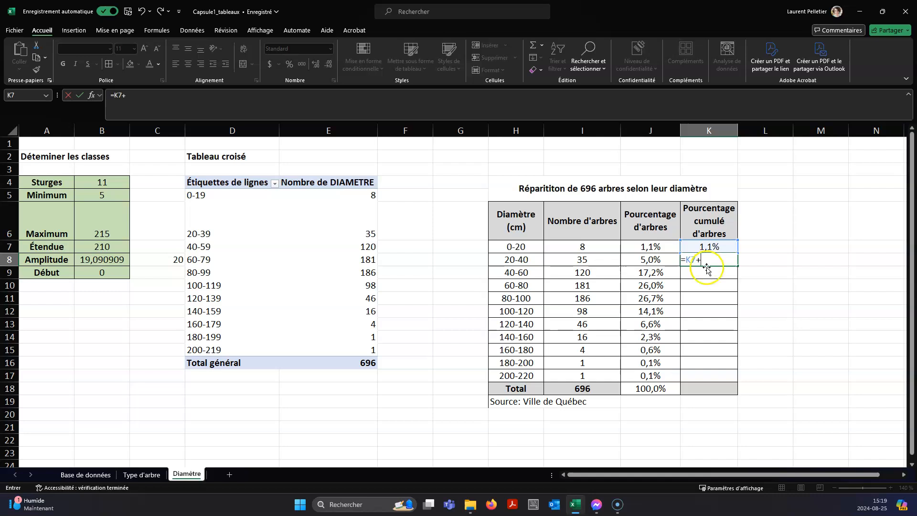
left_click(670, 260)
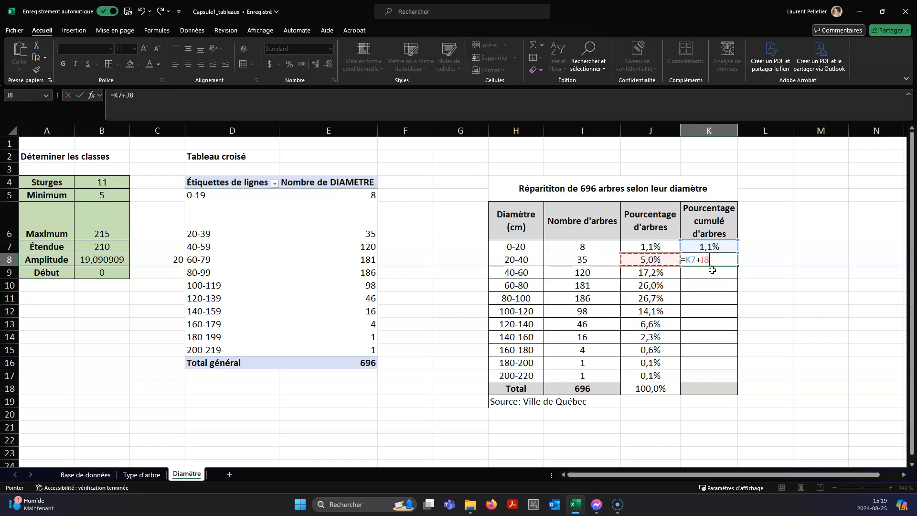
key("Return")
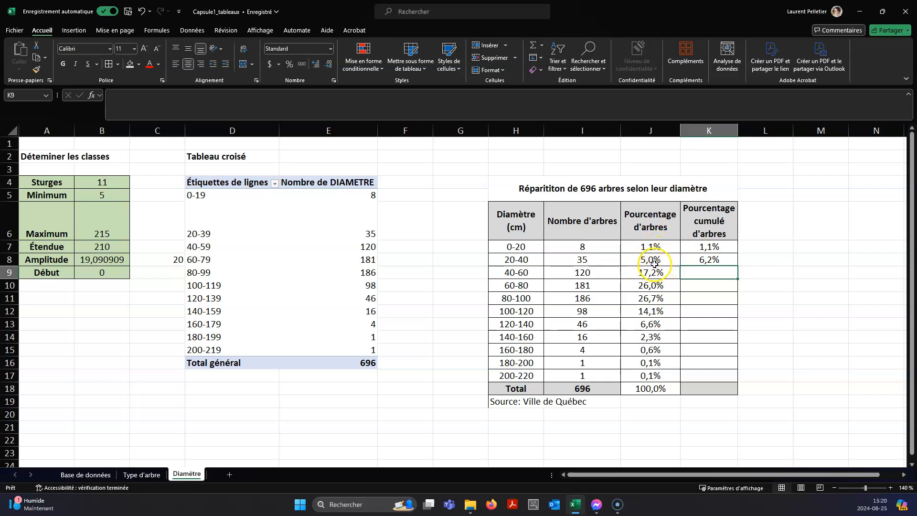
left_click(719, 259)
left_click_drag(739, 266, 727, 382)
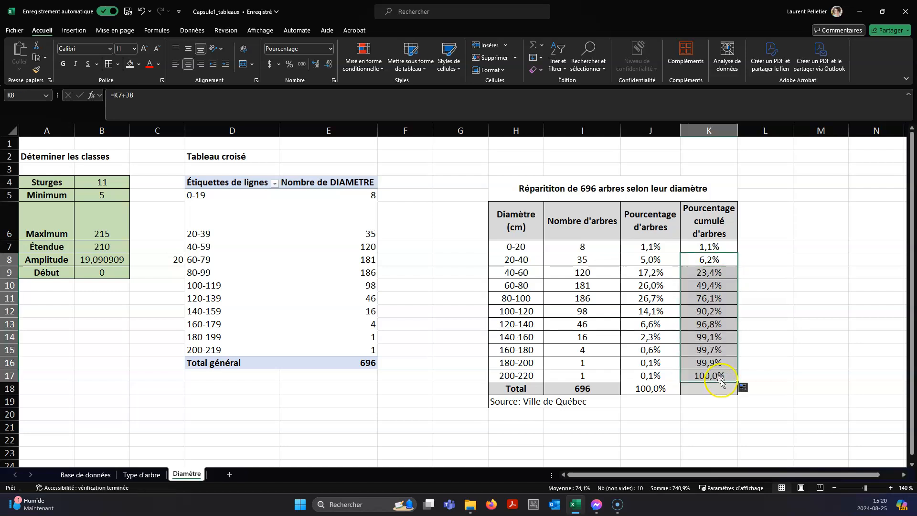
left_click(813, 404)
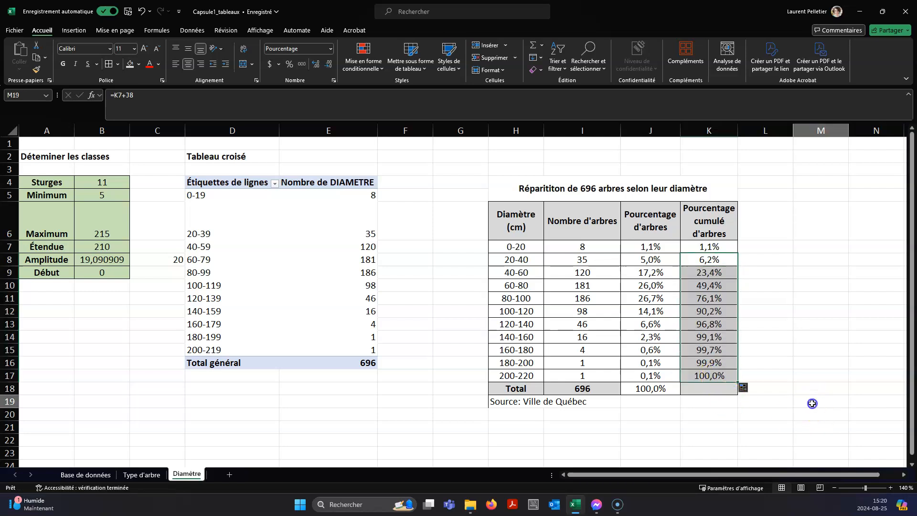
Remove all borders and the fill colour from the empty total cell K18 in the cumulative percentage column.
left_click(723, 390)
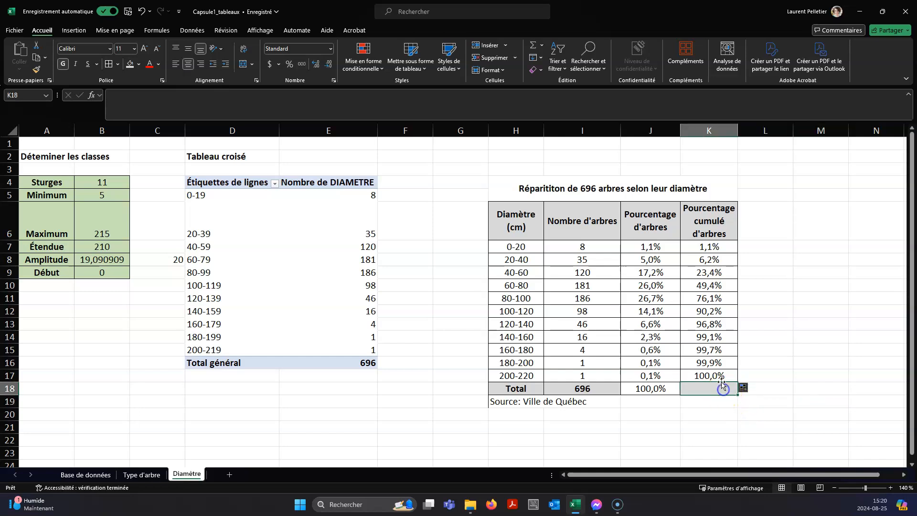
left_click(117, 64)
left_click(132, 146)
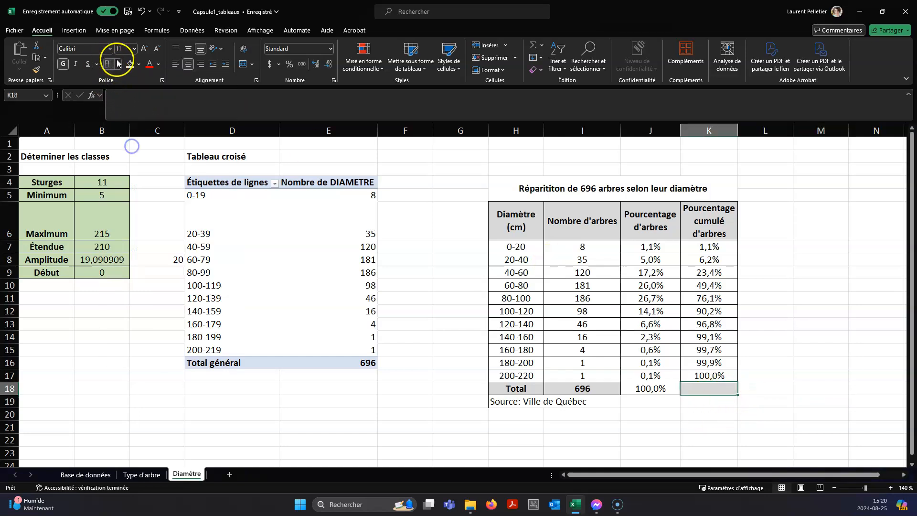
left_click(138, 64)
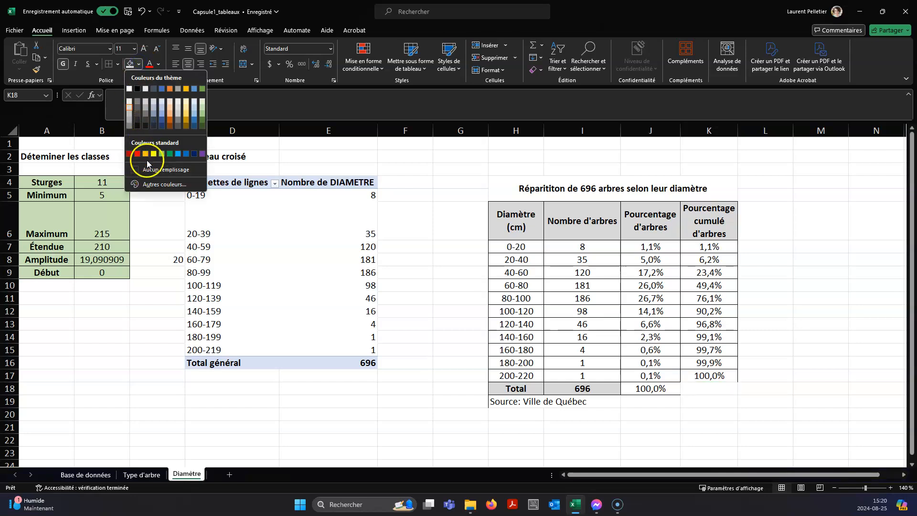
left_click(149, 172)
left_click(767, 387)
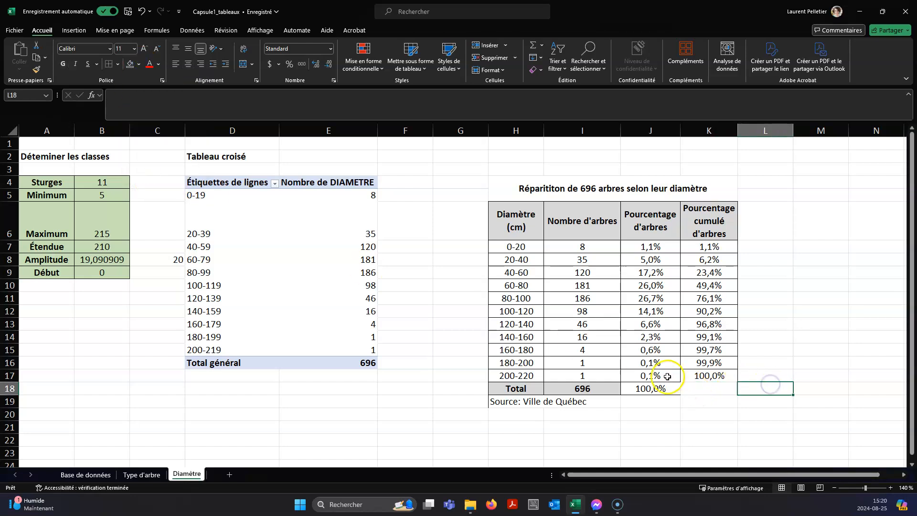
Apply all borders to J17:K17 and the total percentage cell J18.
left_click_drag(667, 376, 706, 379)
left_click(675, 391, "ctrl")
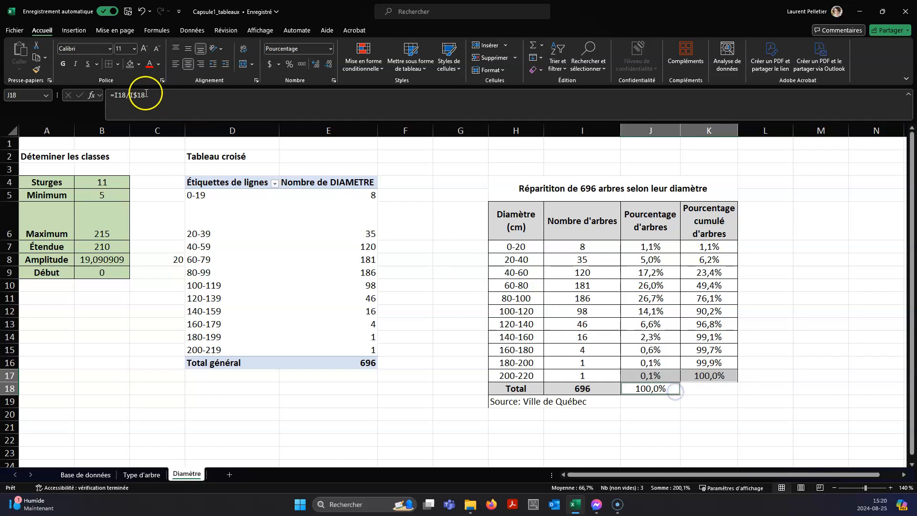
left_click(118, 64)
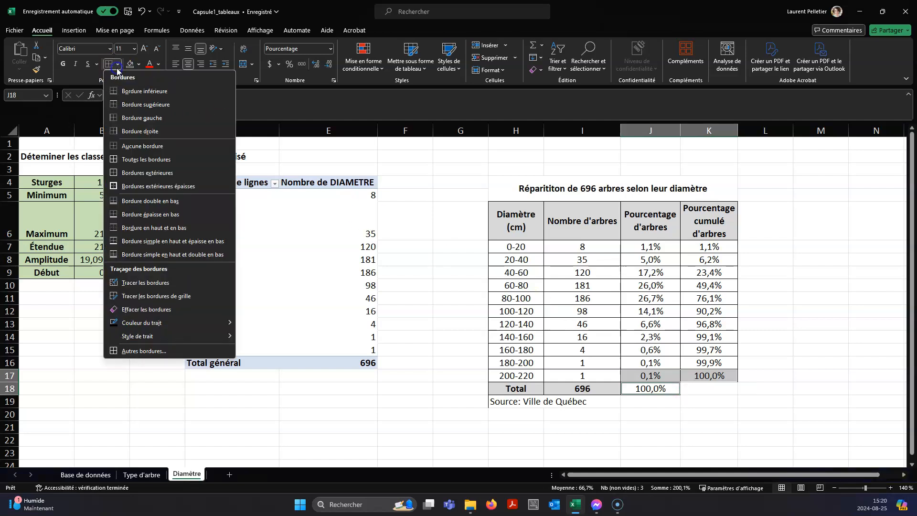
left_click(127, 160)
left_click(805, 323)
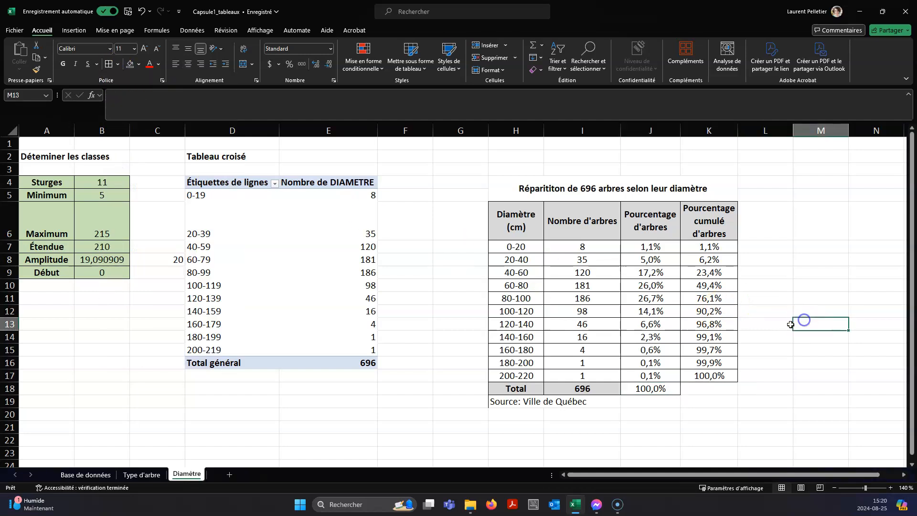
Fill the total percentage cell J18 with the total row's light grey and make its text bold.
left_click(648, 393)
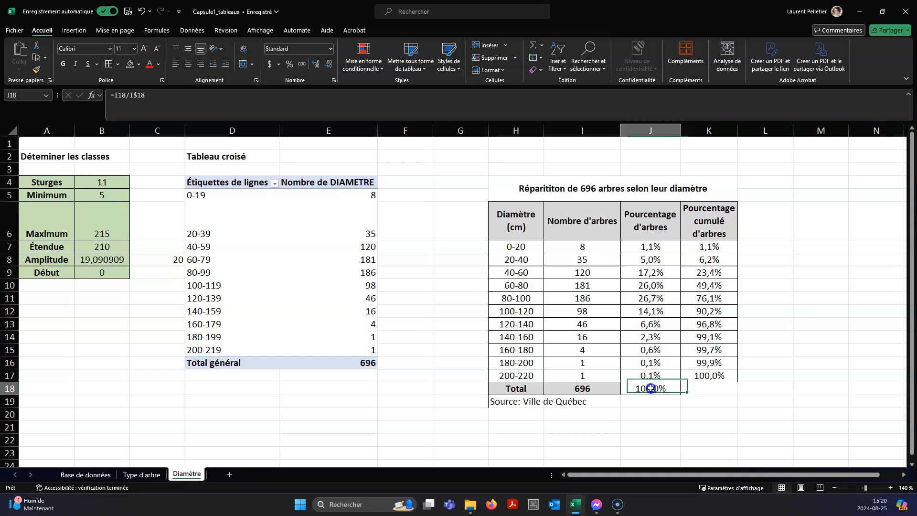
left_click(136, 66)
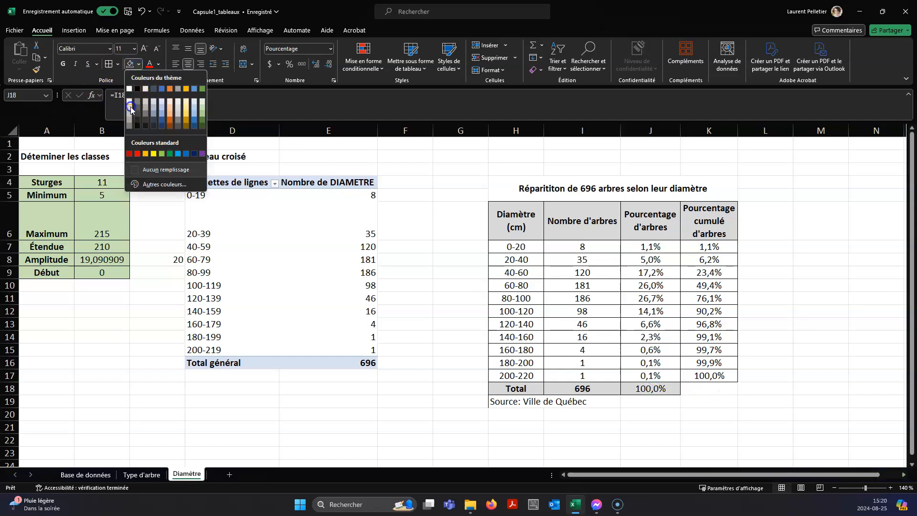
left_click(130, 106)
left_click(797, 242)
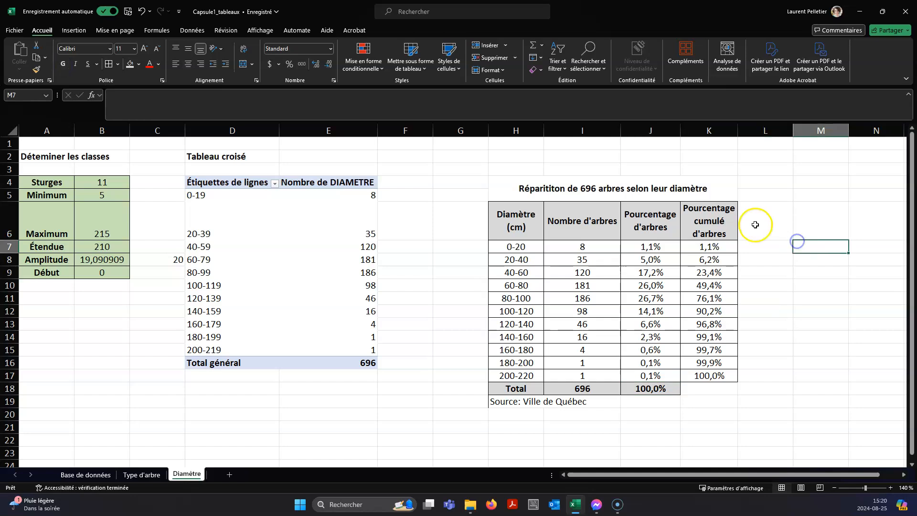
left_click_drag(729, 247, 736, 379)
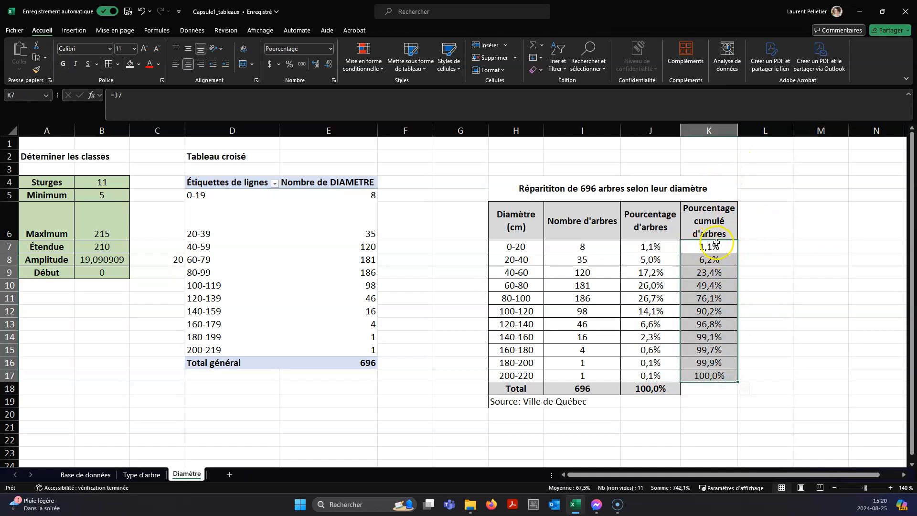
left_click(817, 313)
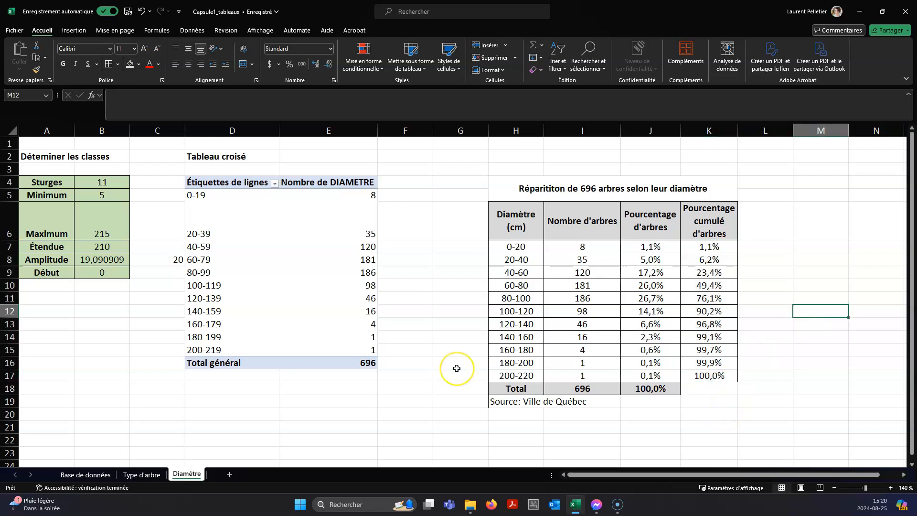
left_click(834, 387)
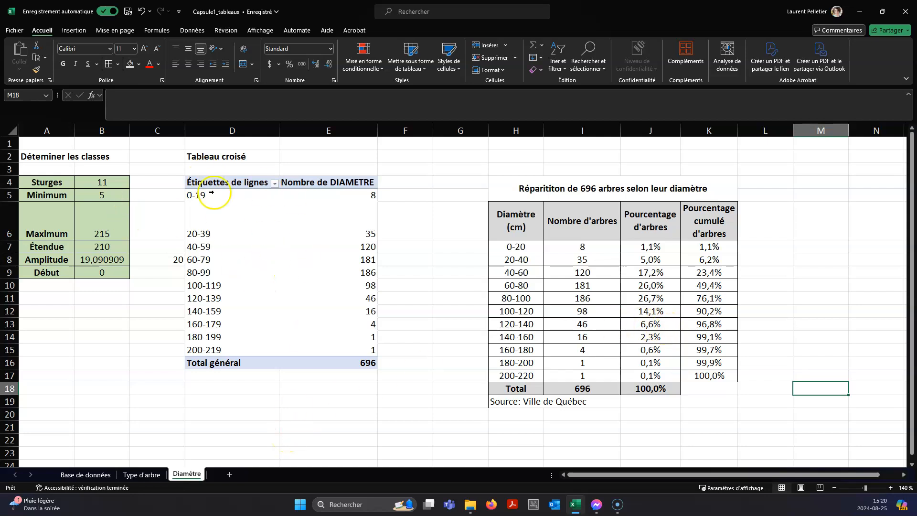
left_click_drag(214, 155, 330, 371)
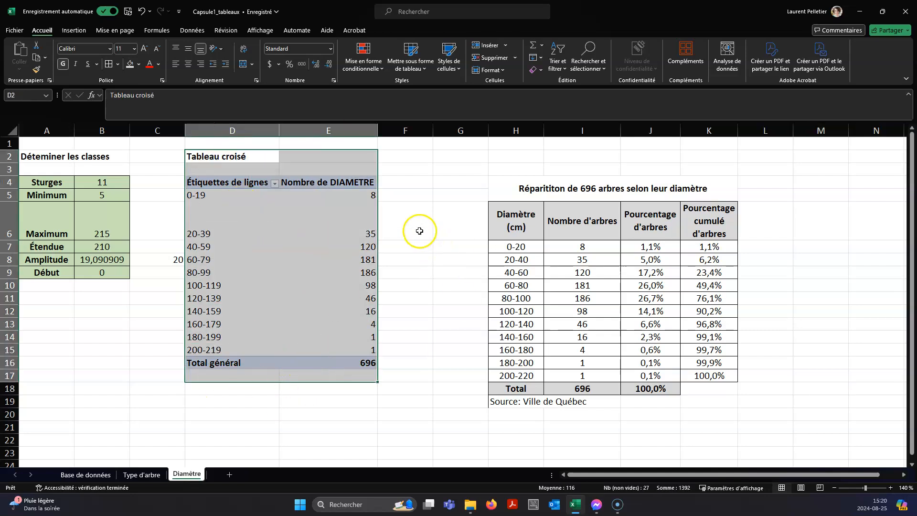